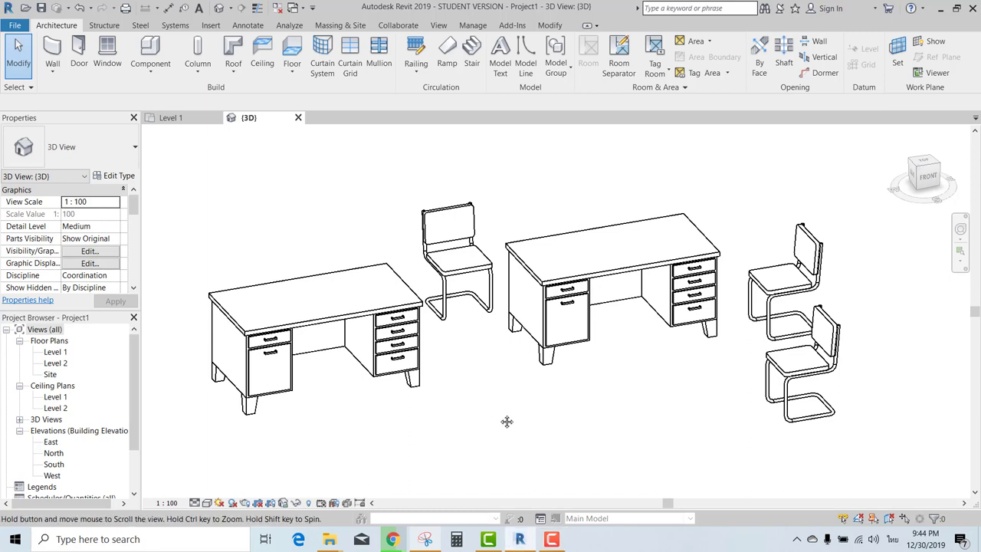
- Pan the desks-and-chairs 3D view and open its Visibility/Graphic Overrides with VG
{"action": "middle_click_drag", "start_coordinate": [488, 423], "coordinate": [528, 412]}
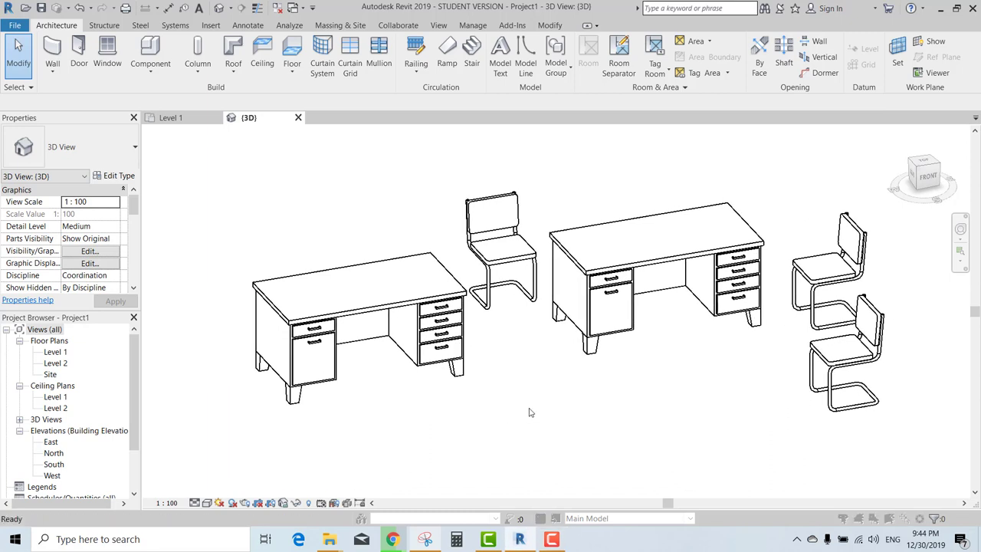
{"action": "key", "text": "v"}
{"action": "key", "text": "g"}
{"action": "left_click_drag", "start_coordinate": [469, 78], "coordinate": [367, 60]}
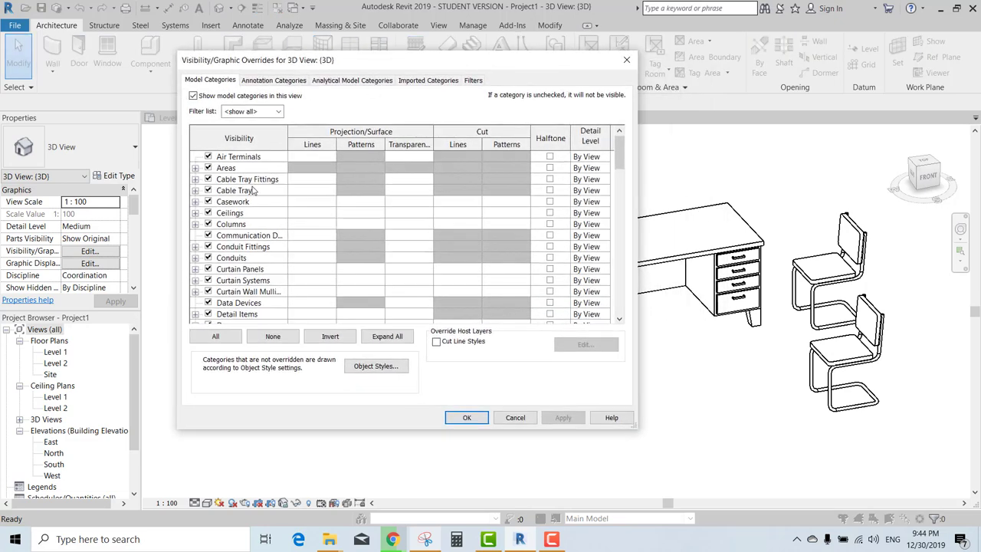
- Expand Furniture to inspect its Hidden Lines and Overhead Lines subcategories, then close the overrides
{"action": "scroll", "coordinate": [253, 190], "scroll_direction": "down", "scroll_amount": 1}
{"action": "scroll", "coordinate": [245, 201], "scroll_direction": "down", "scroll_amount": 1}
{"action": "scroll", "coordinate": [242, 208], "scroll_direction": "down", "scroll_amount": 2}
{"action": "scroll", "coordinate": [234, 216], "scroll_direction": "down", "scroll_amount": 2}
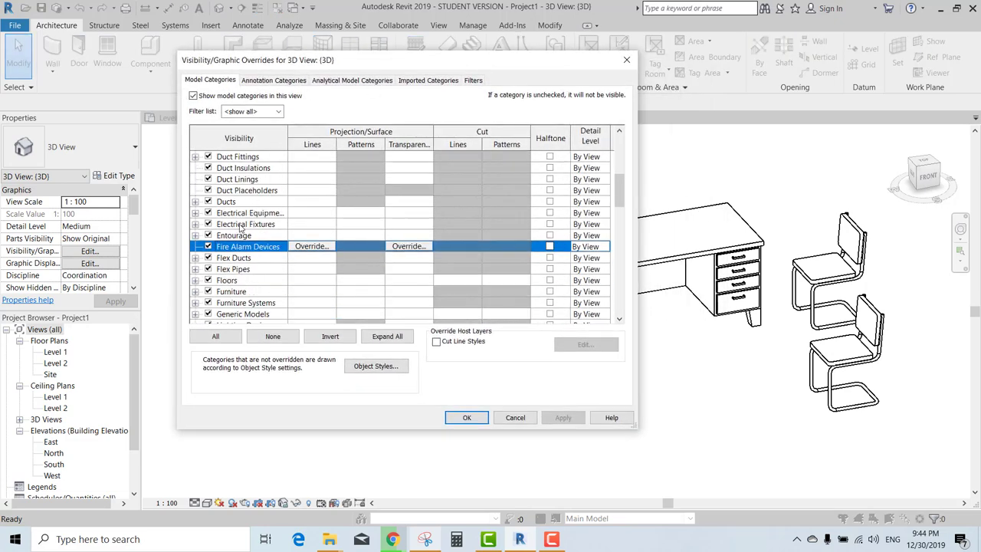
{"action": "scroll", "coordinate": [220, 227], "scroll_direction": "down", "scroll_amount": 1}
{"action": "scroll", "coordinate": [209, 238], "scroll_direction": "down", "scroll_amount": 1}
{"action": "left_click", "coordinate": [195, 246]}
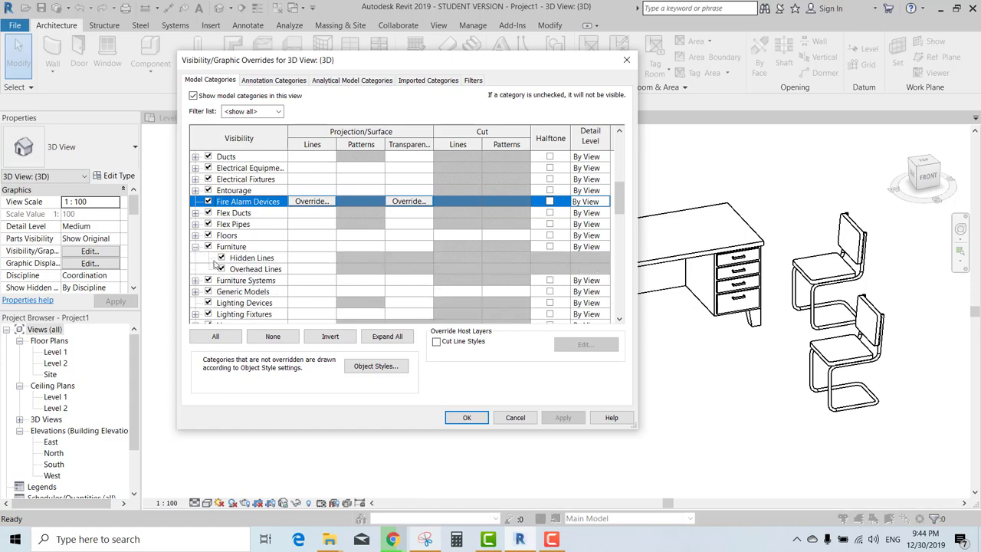
{"action": "key", "text": "super+plus"}
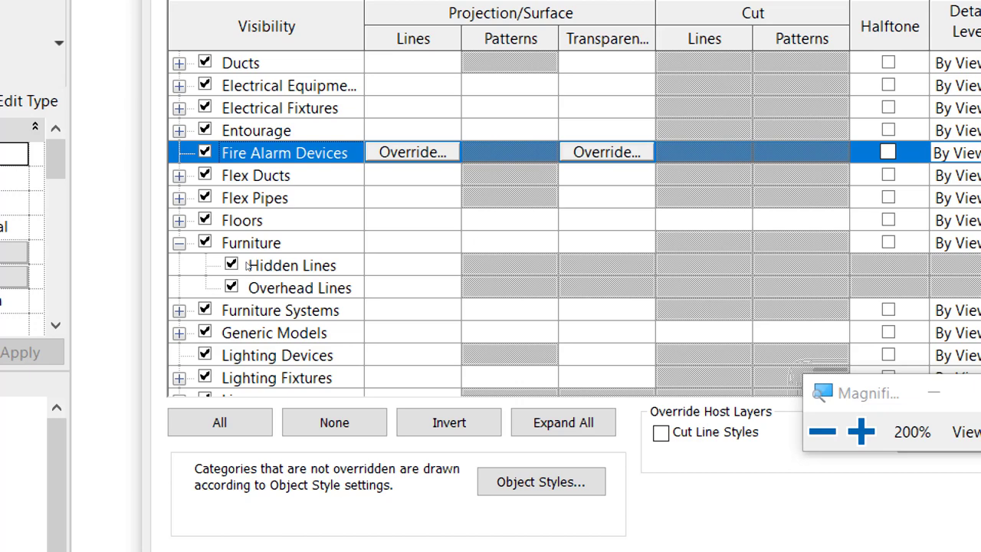
{"action": "key", "text": "super+minus"}
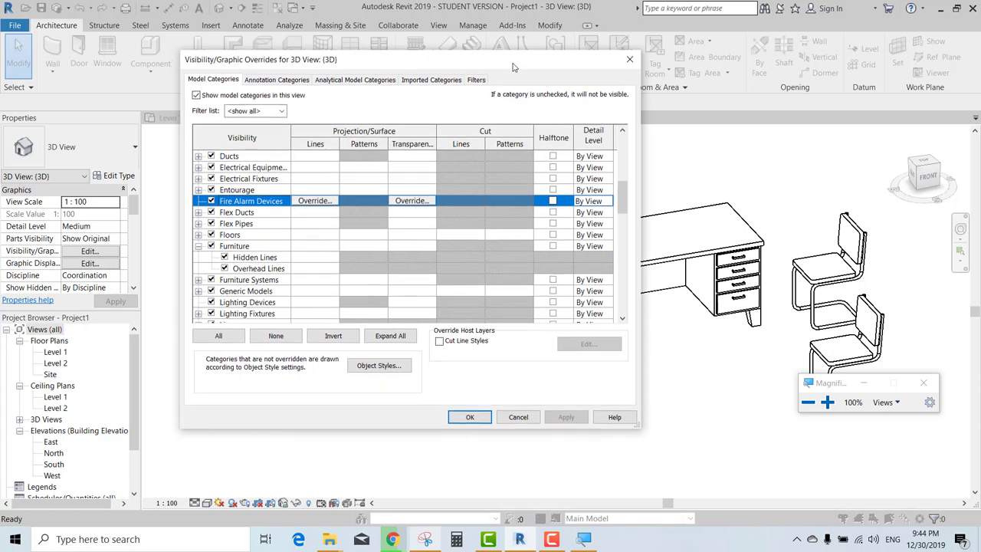
{"action": "left_click", "coordinate": [626, 59]}
{"action": "scroll", "coordinate": [529, 222], "scroll_direction": "down", "scroll_amount": 2}
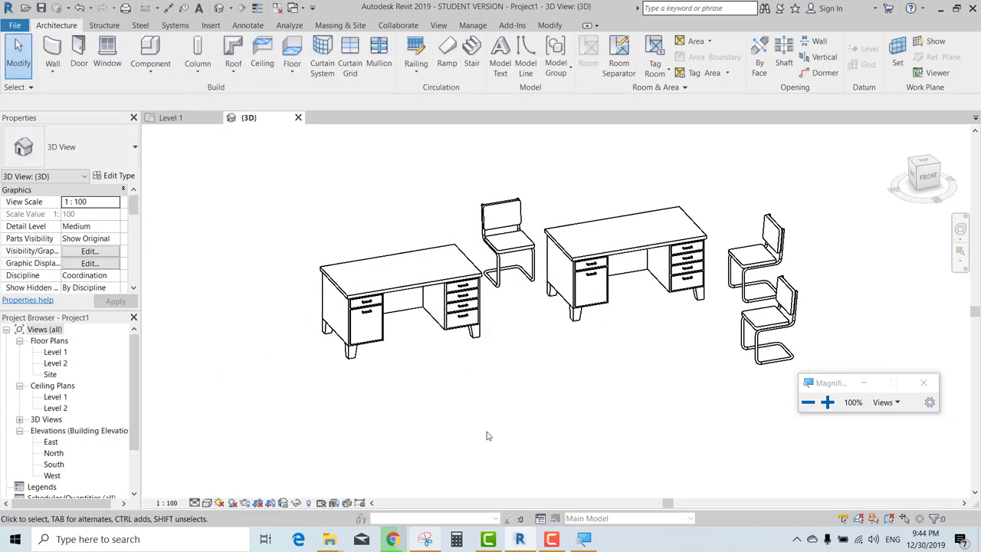
- Open the M_Desk family, orbit and zoom, and select the left and right drawer handles
{"action": "left_click", "coordinate": [450, 301]}
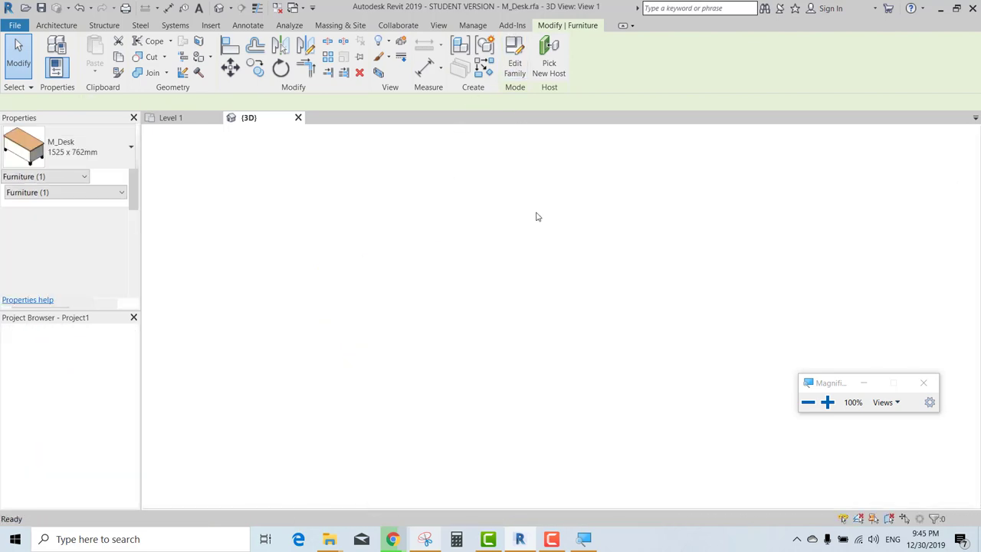
{"action": "middle_click_drag", "start_coordinate": [491, 370], "coordinate": [527, 391], "text": "shift"}
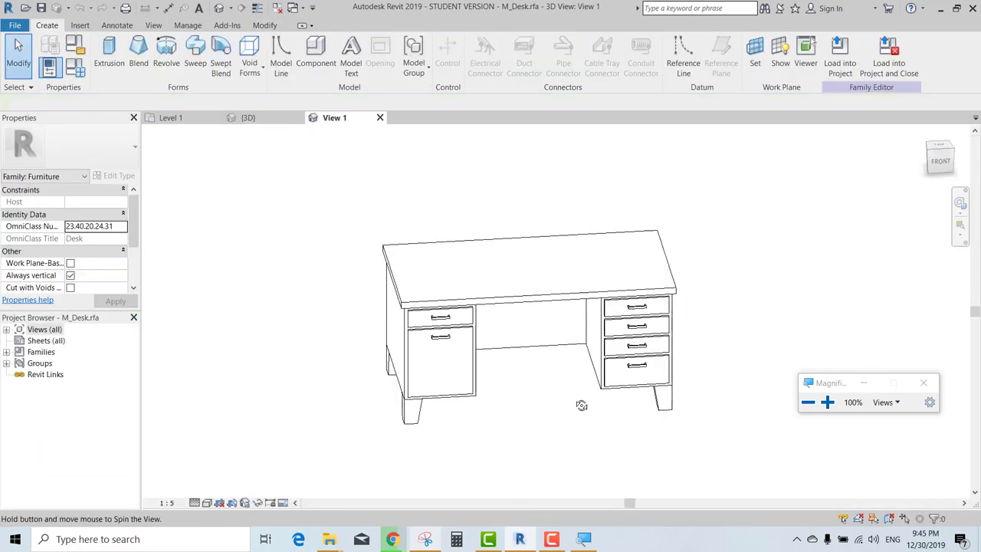
{"action": "scroll", "coordinate": [459, 478], "scroll_direction": "up", "scroll_amount": 1}
{"action": "scroll", "coordinate": [430, 486], "scroll_direction": "up", "scroll_amount": 1}
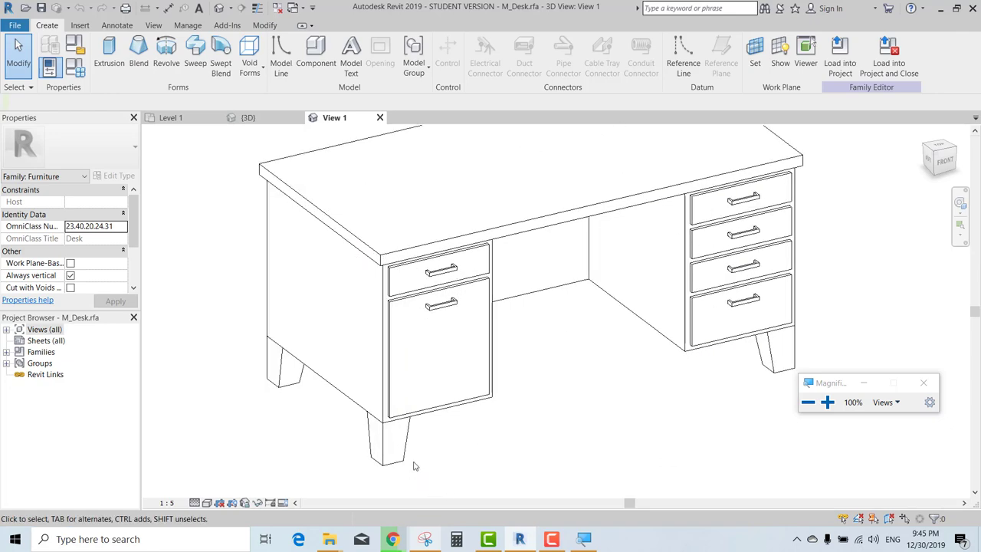
{"action": "left_click", "coordinate": [452, 306]}
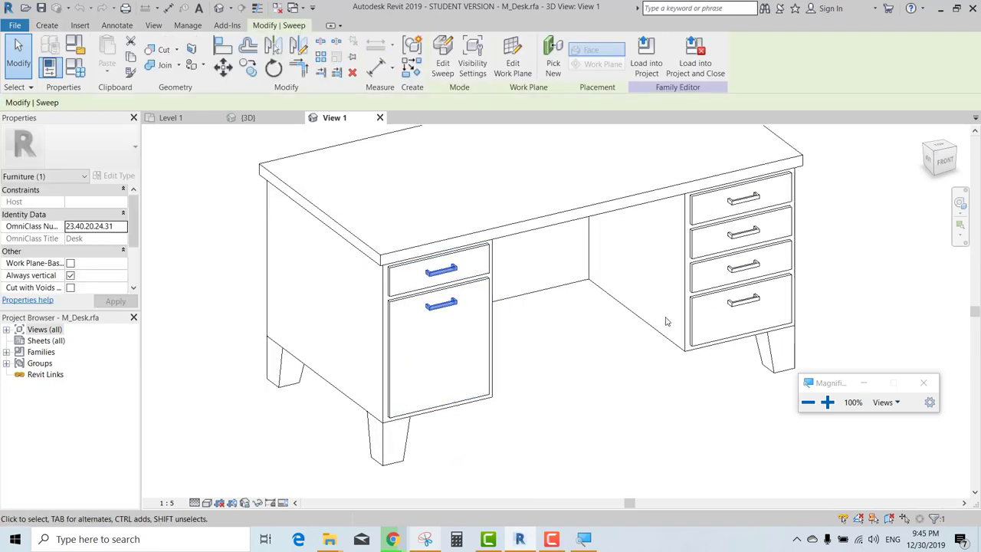
{"action": "left_click", "coordinate": [749, 304]}
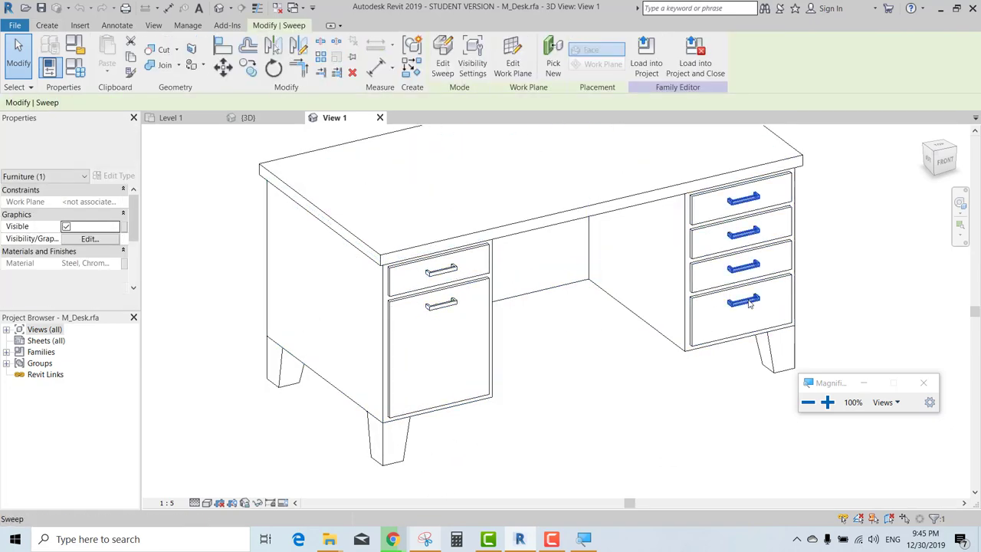
{"action": "left_click", "coordinate": [453, 306], "text": "ctrl"}
{"action": "middle_click_drag", "start_coordinate": [533, 371], "coordinate": [475, 388], "text": "shift"}
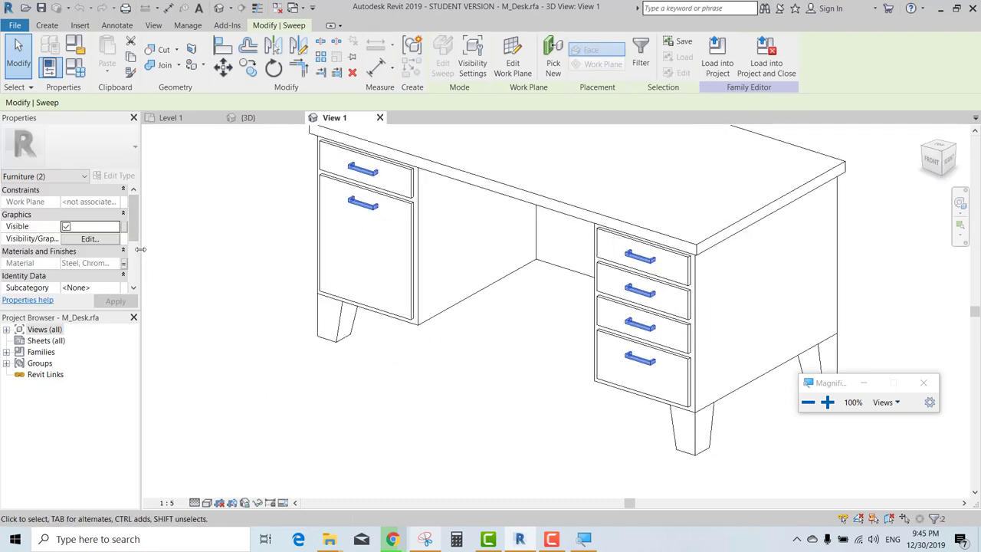
- Review the handles' Subcategory choices in Properties, leaving it unset, and deselect them
{"action": "left_click_drag", "start_coordinate": [142, 249], "coordinate": [182, 249]}
{"action": "scroll", "coordinate": [146, 234], "scroll_direction": "down", "scroll_amount": 1}
{"action": "scroll", "coordinate": [130, 245], "scroll_direction": "down", "scroll_amount": 1}
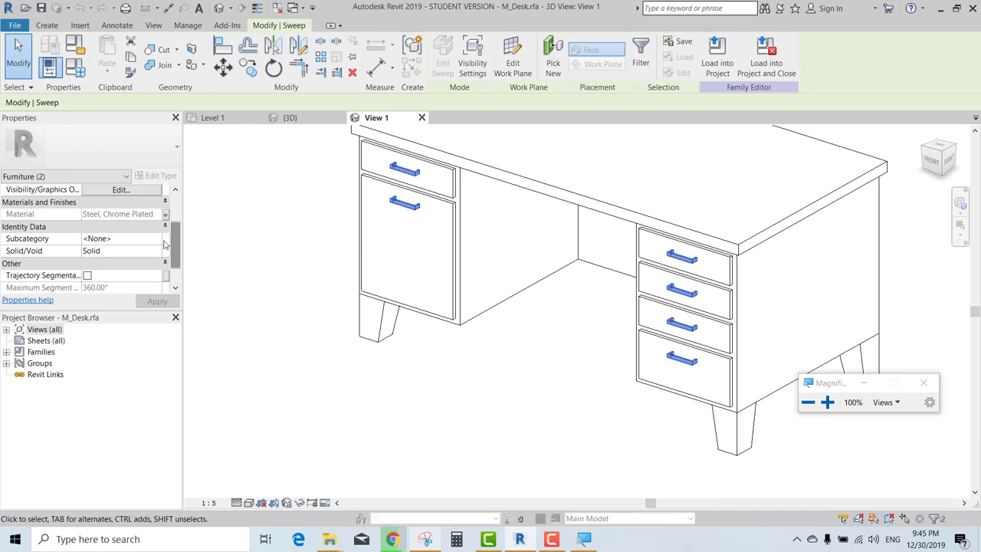
{"action": "left_click", "coordinate": [132, 239]}
{"action": "left_click", "coordinate": [135, 237]}
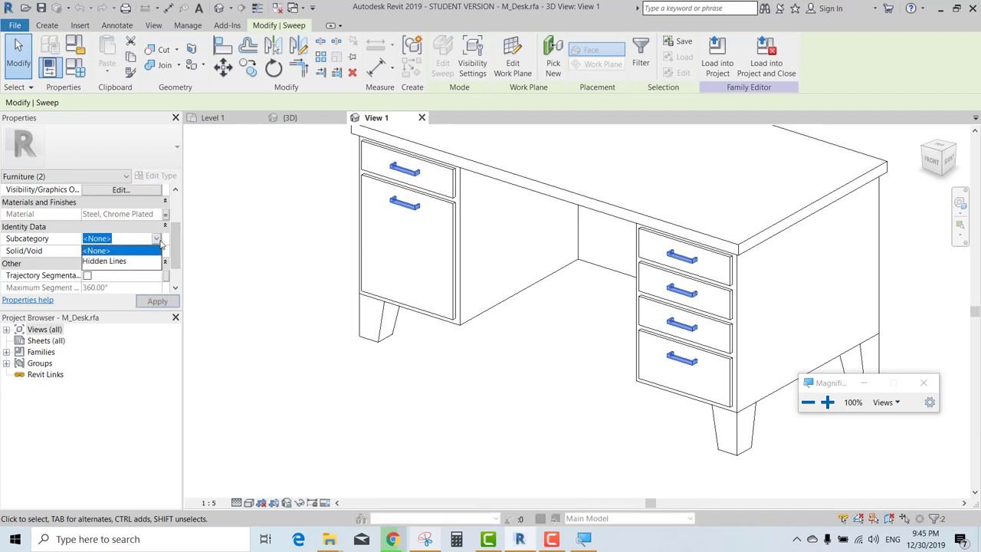
{"action": "left_click", "coordinate": [158, 244]}
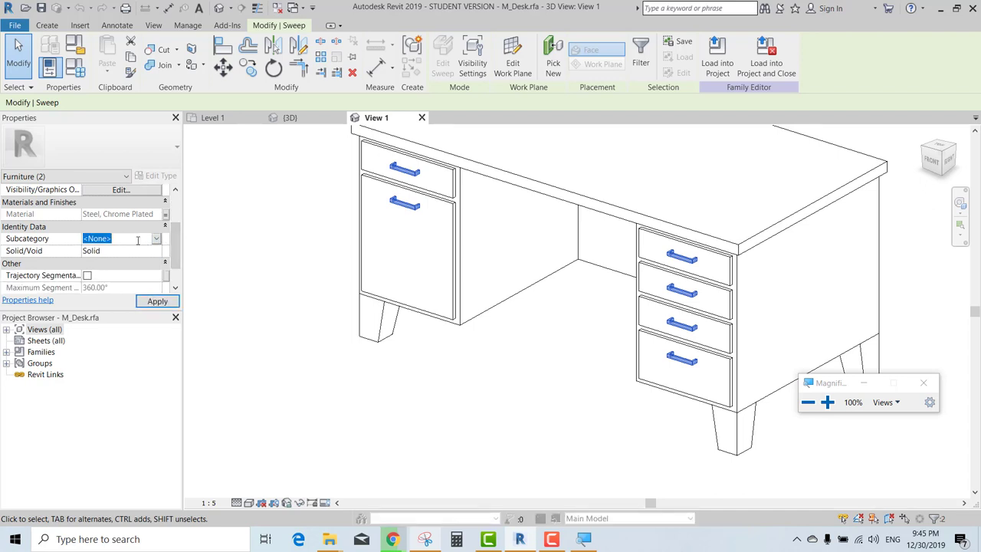
{"action": "left_click", "coordinate": [284, 237]}
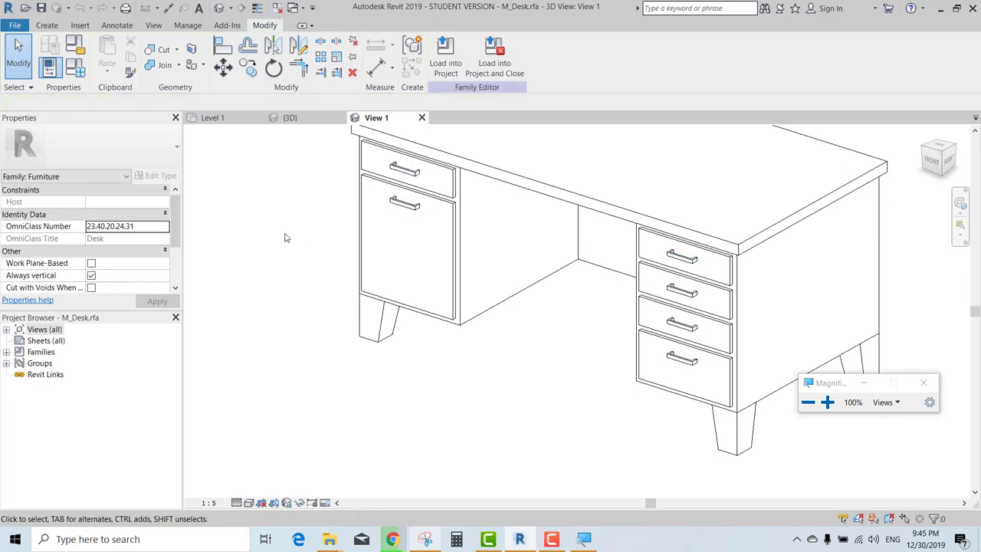
- Create a Furniture subcategory named หูจับ in the desk family's Object Styles
{"action": "left_click", "coordinate": [188, 25]}
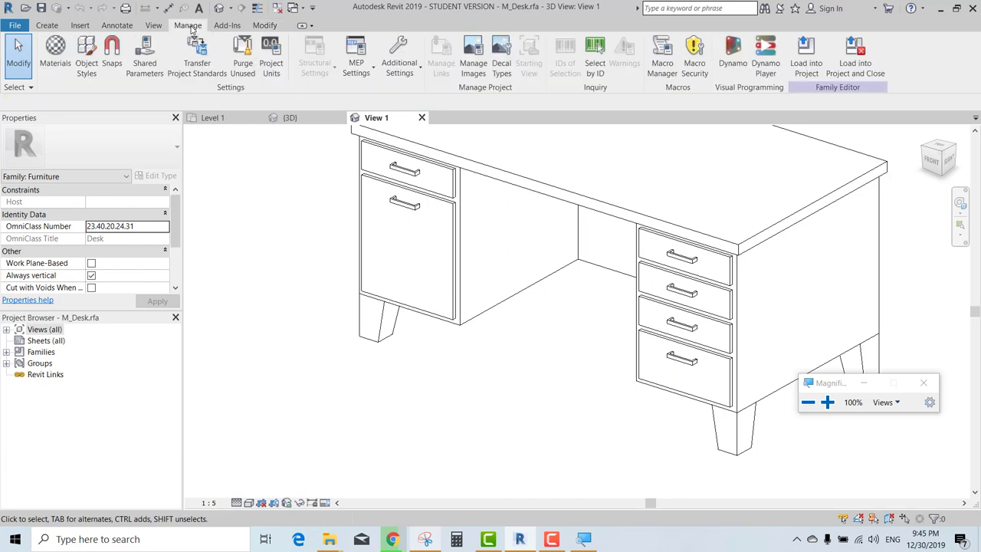
{"action": "left_click", "coordinate": [86, 61]}
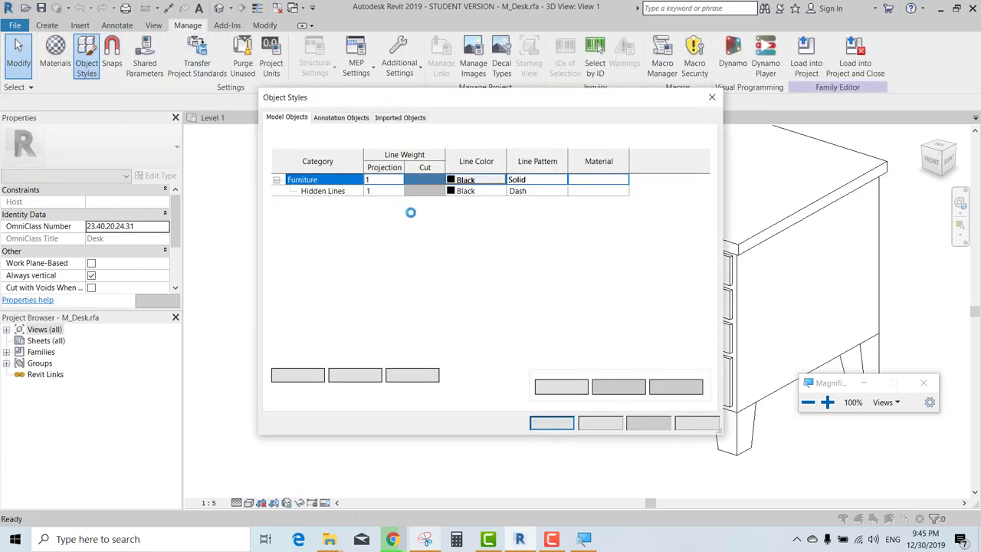
{"action": "left_click", "coordinate": [924, 383]}
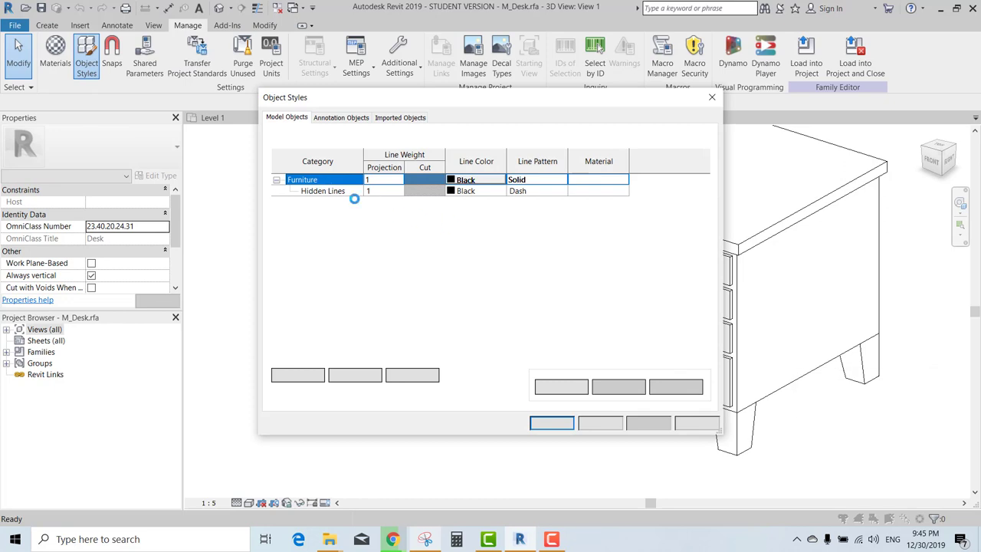
{"action": "left_click", "coordinate": [564, 388]}
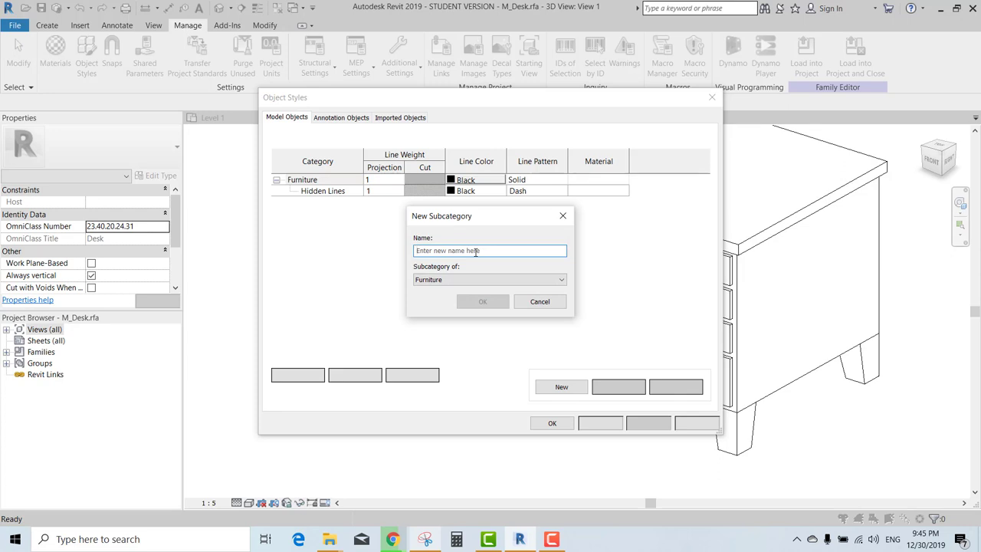
{"action": "key", "text": "alt+shift"}
{"action": "type", "text": "ท"}
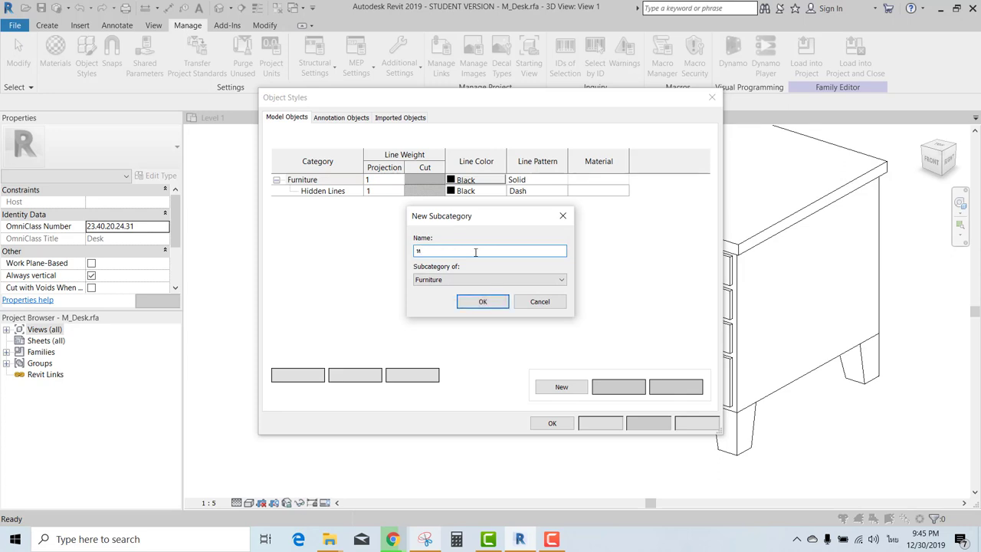
{"action": "left_click", "coordinate": [484, 302]}
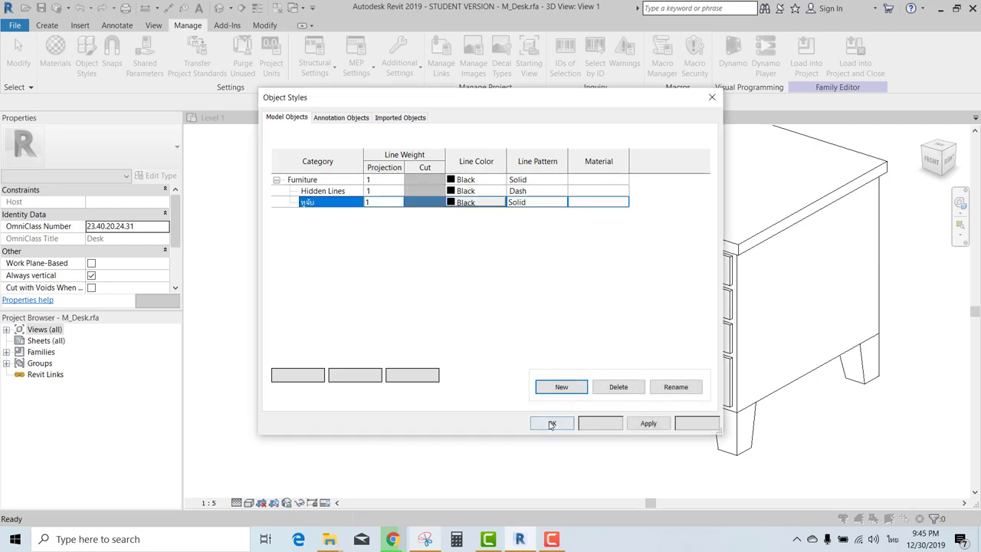
{"action": "left_click", "coordinate": [552, 423]}
- Assign the left and right drawer handles to the หูจับ subcategory
{"action": "left_click", "coordinate": [399, 205]}
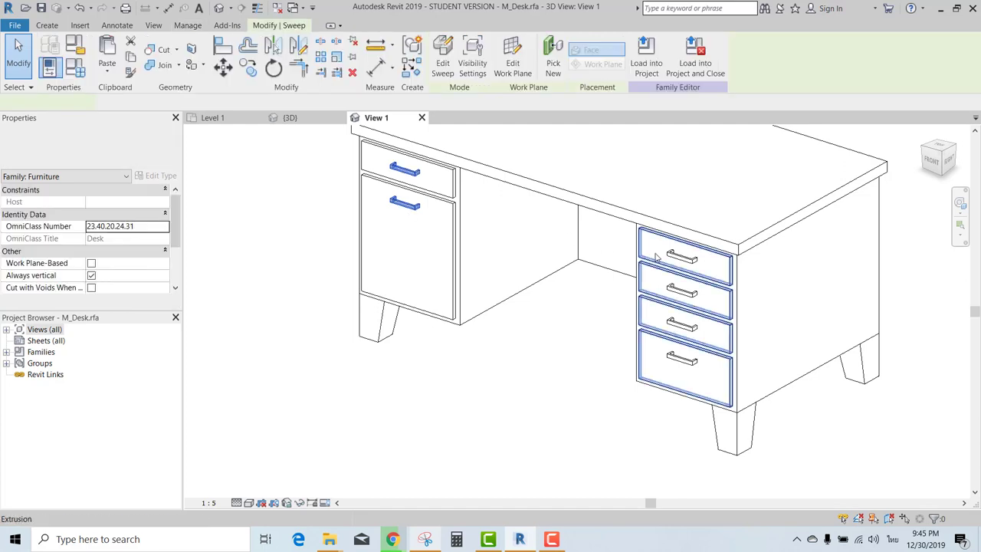
{"action": "left_click", "coordinate": [681, 257], "text": "ctrl"}
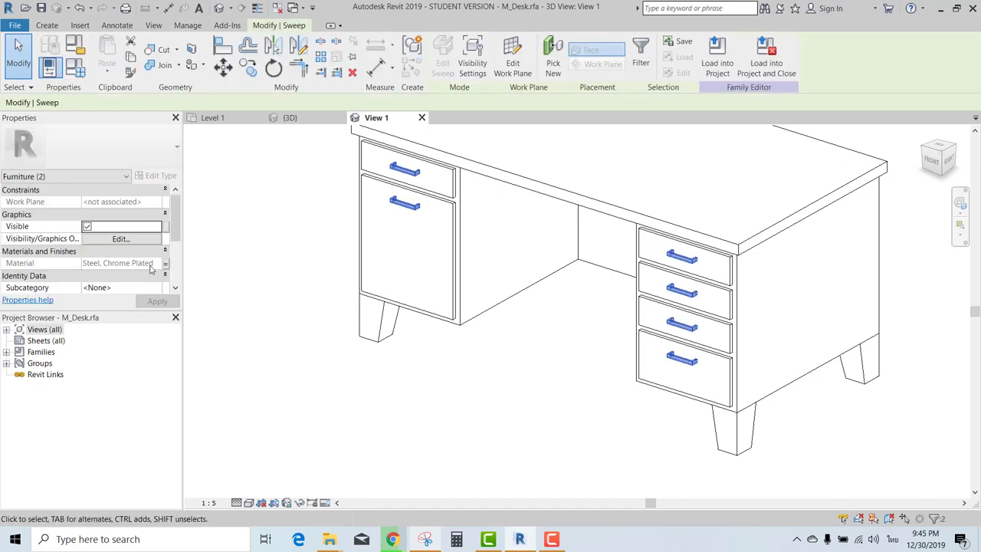
{"action": "scroll", "coordinate": [150, 267], "scroll_direction": "down", "scroll_amount": 1}
{"action": "left_click", "coordinate": [146, 263]}
{"action": "left_click", "coordinate": [156, 263]}
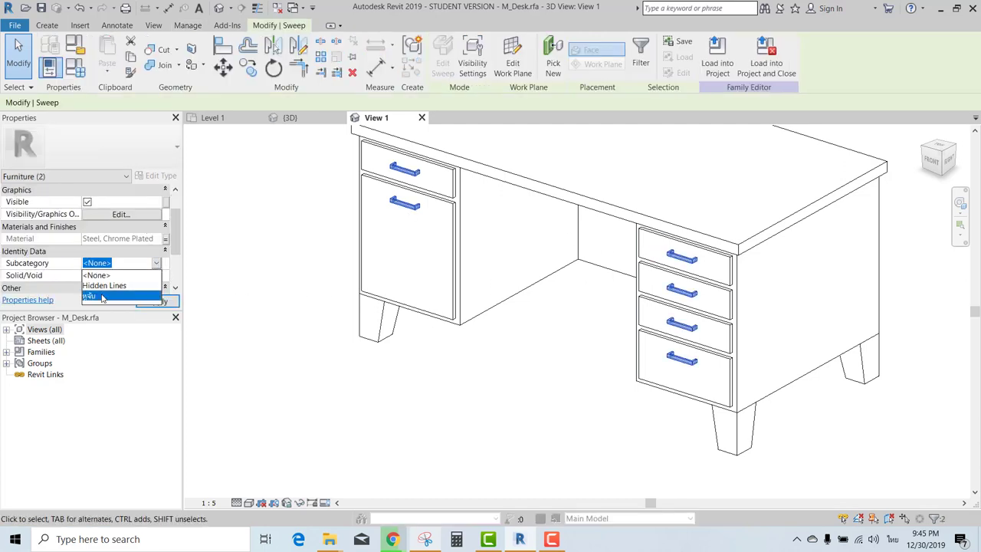
{"action": "left_click", "coordinate": [102, 296]}
{"action": "left_click", "coordinate": [301, 231]}
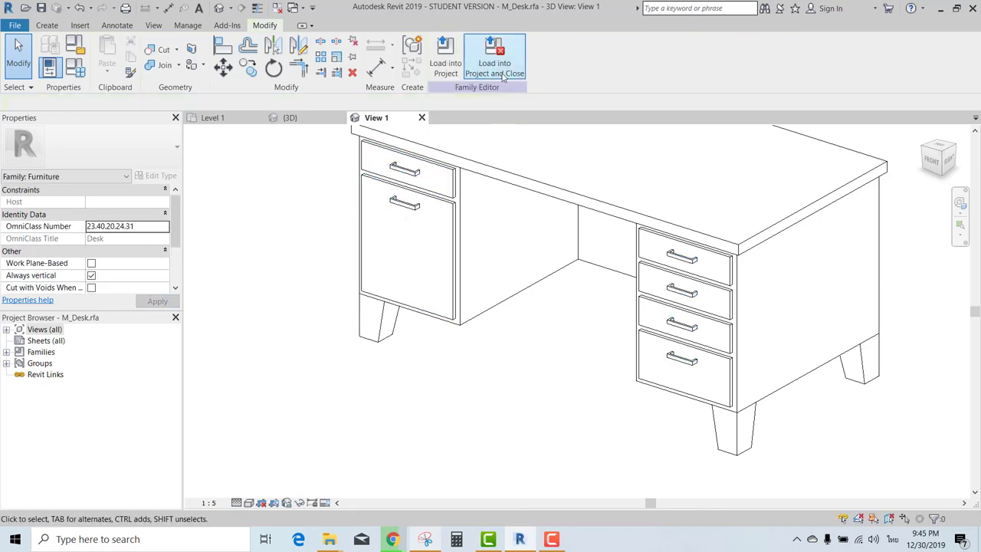
- Load M_Desk into Project1 without saving, overwriting the existing family
{"action": "left_click", "coordinate": [502, 77]}
{"action": "left_click", "coordinate": [519, 267]}
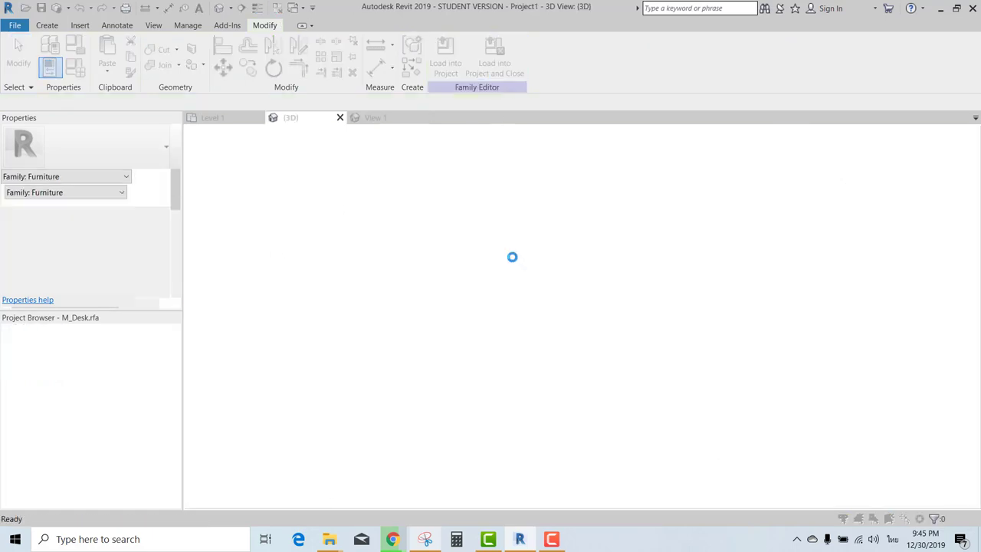
{"action": "left_click", "coordinate": [515, 265]}
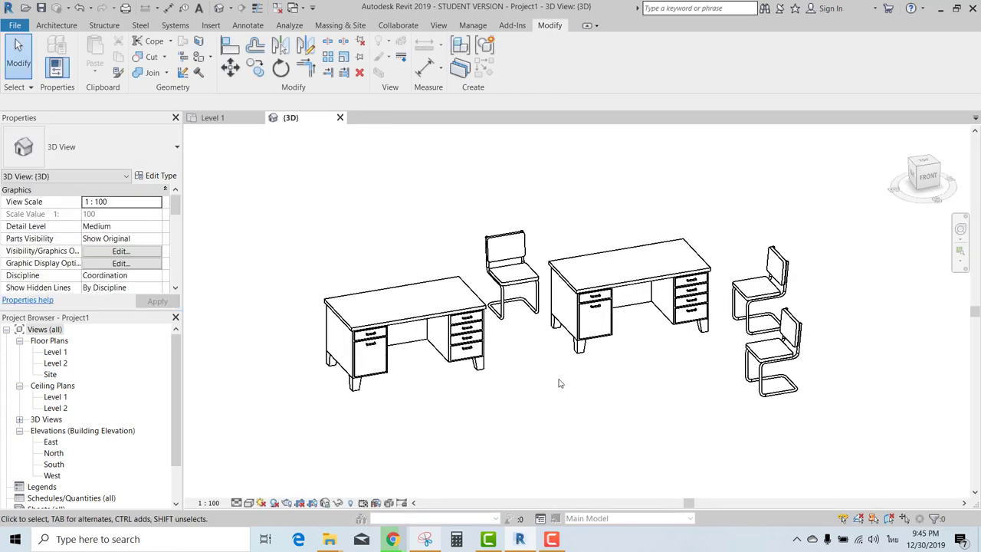
- Open Visibility/Graphics and expand the Furniture category's subcategories
{"action": "key", "text": "v"}
{"action": "key", "text": "g"}
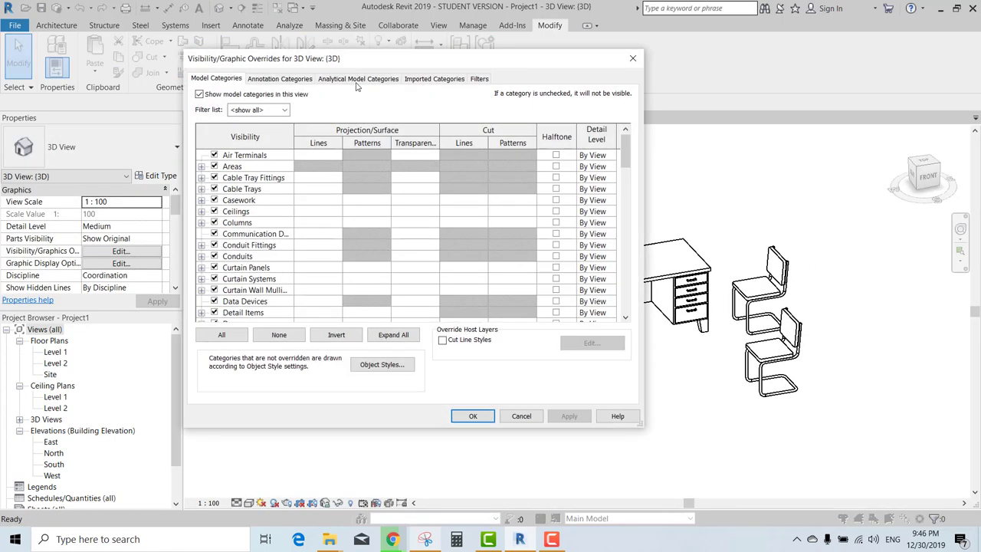
{"action": "left_click_drag", "start_coordinate": [363, 60], "coordinate": [247, 53]}
{"action": "scroll", "coordinate": [136, 225], "scroll_direction": "down", "scroll_amount": 2}
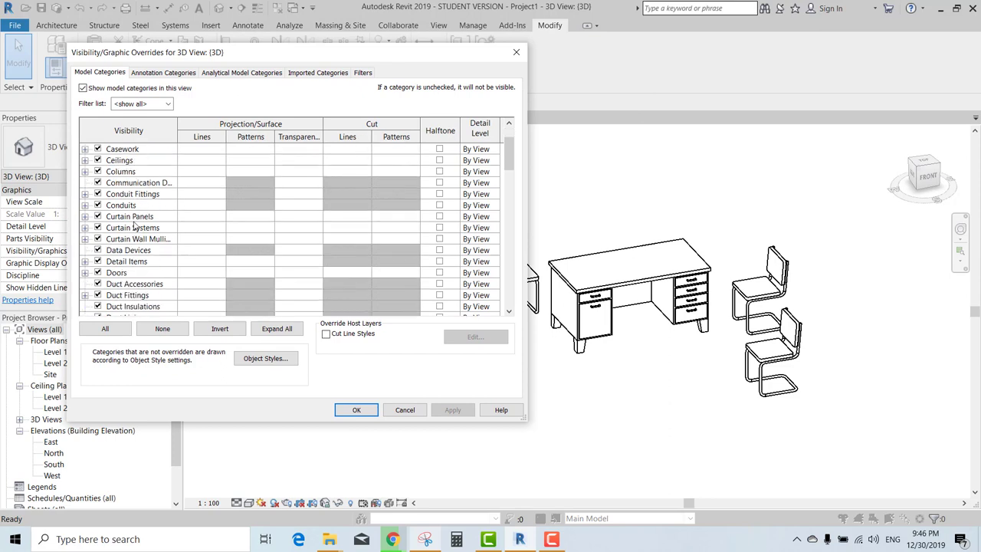
{"action": "key", "text": "f"}
{"action": "scroll", "coordinate": [136, 225], "scroll_direction": "down", "scroll_amount": 2}
{"action": "scroll", "coordinate": [115, 242], "scroll_direction": "down", "scroll_amount": 1}
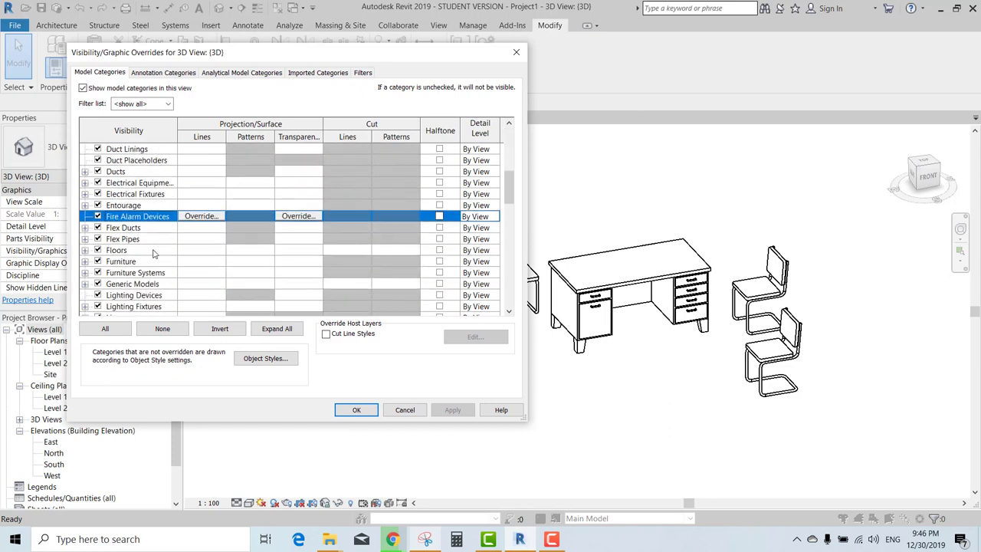
{"action": "left_click", "coordinate": [82, 262]}
{"action": "left_click", "coordinate": [84, 261]}
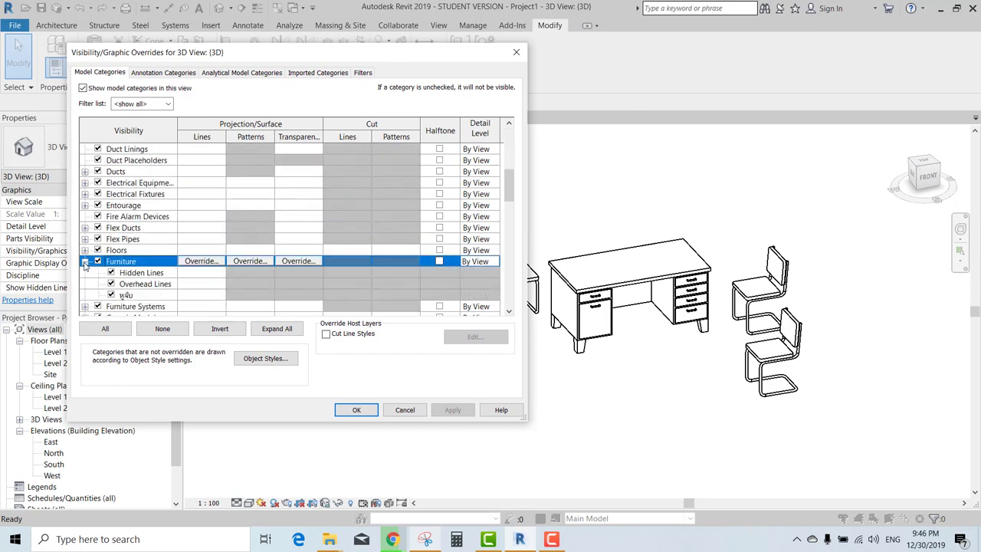
{"action": "scroll", "coordinate": [147, 282], "scroll_direction": "down", "scroll_amount": 1}
- Hide the หูจับ subcategory and apply, then show it again and apply
{"action": "left_click", "coordinate": [144, 284]}
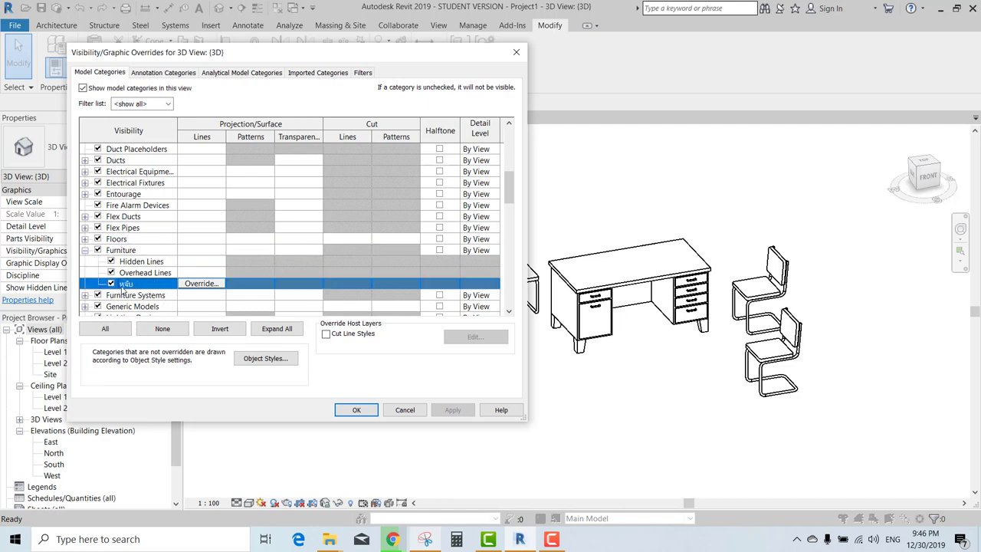
{"action": "left_click", "coordinate": [111, 283]}
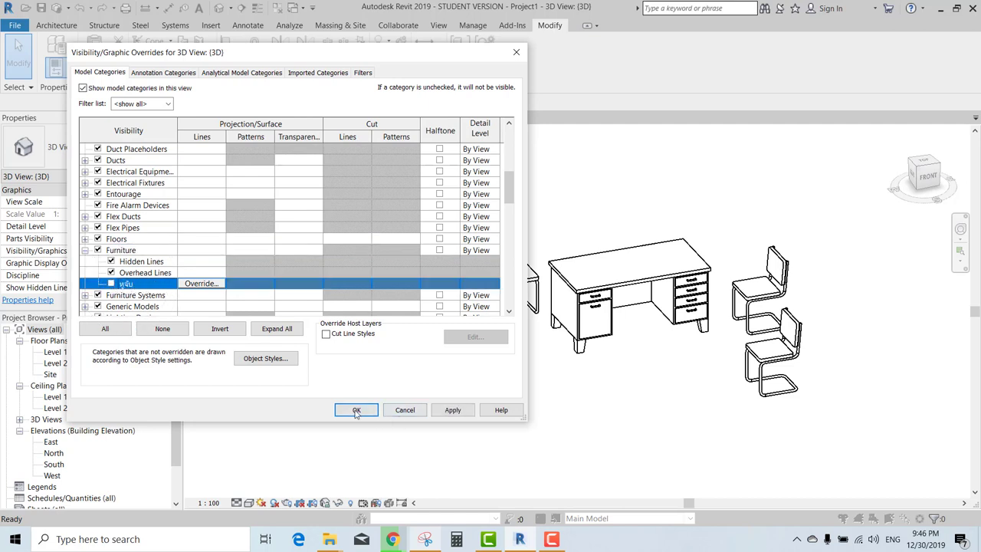
{"action": "left_click", "coordinate": [457, 414]}
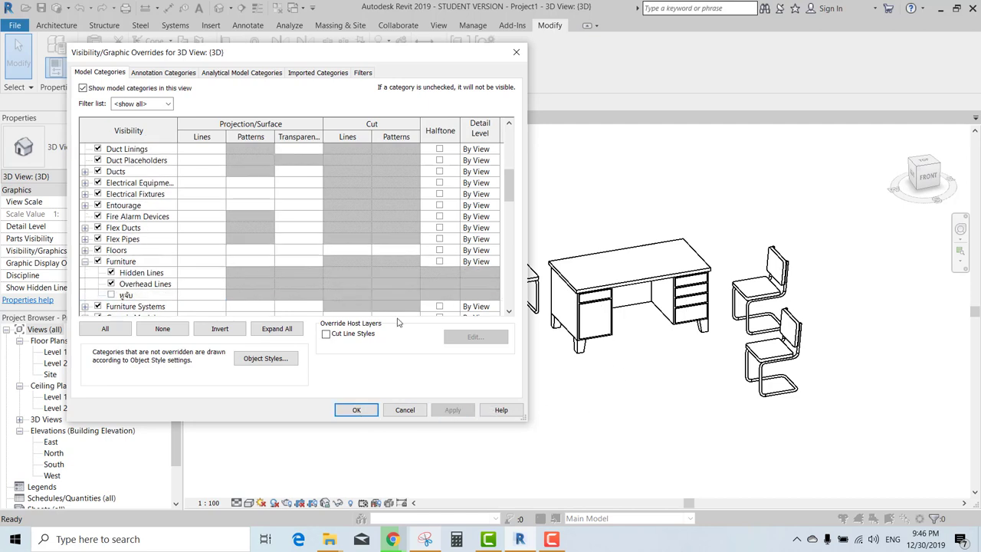
{"action": "left_click", "coordinate": [111, 295]}
{"action": "left_click", "coordinate": [453, 410]}
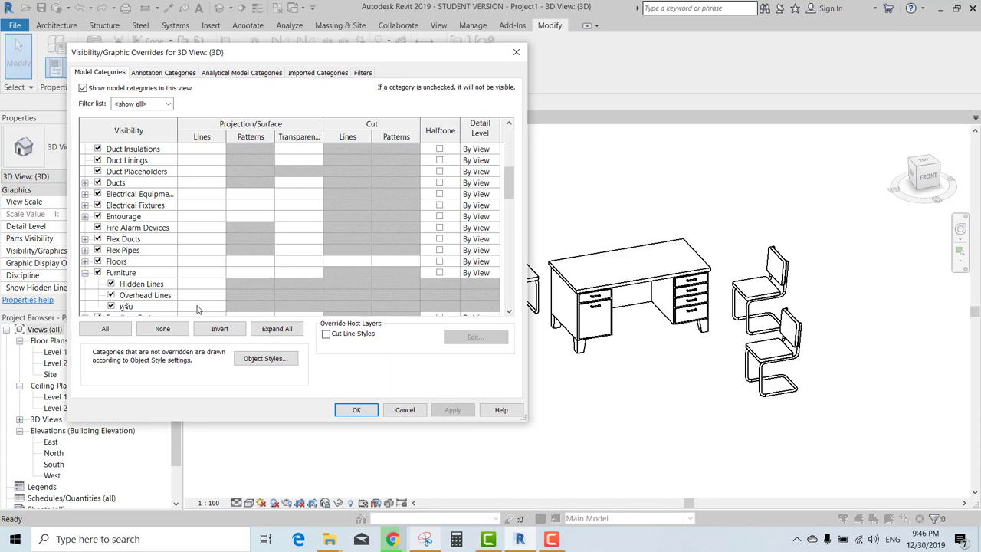
- Override the หูจับ subcategory's projection line colour to Red
{"action": "left_click", "coordinate": [196, 308]}
{"action": "left_click", "coordinate": [203, 296]}
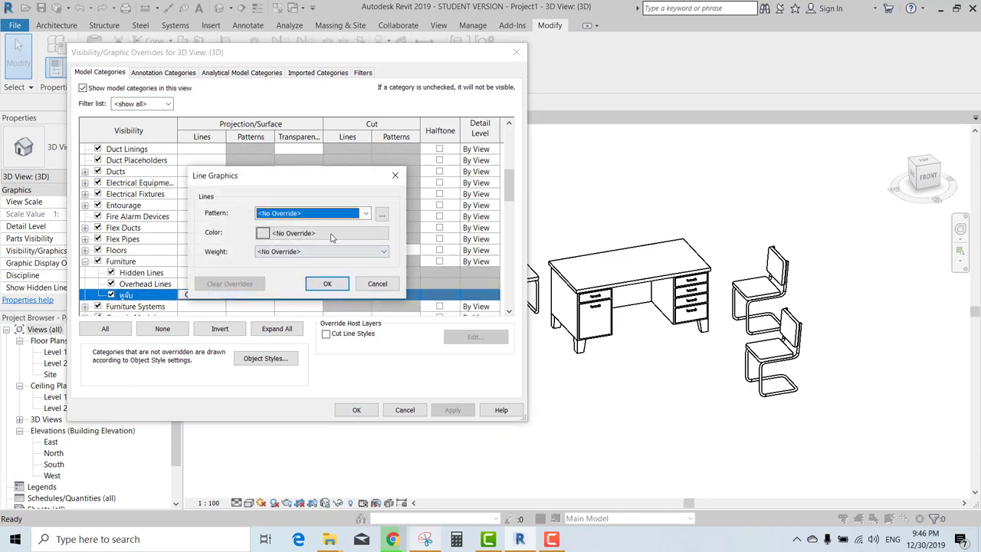
{"action": "left_click", "coordinate": [332, 238]}
{"action": "left_click", "coordinate": [172, 160]}
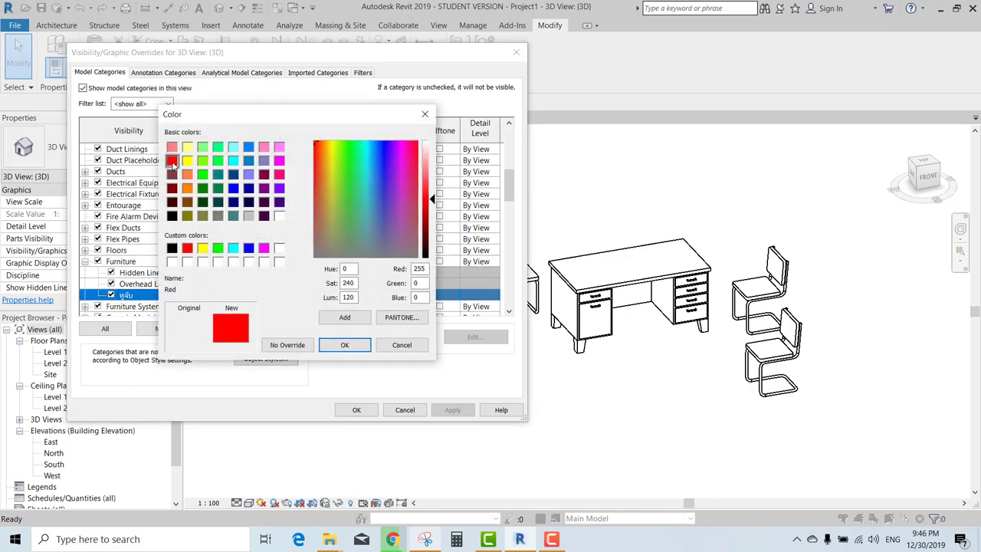
{"action": "left_click", "coordinate": [333, 346]}
{"action": "left_click", "coordinate": [331, 286]}
- Accept the overrides and pan and zoom the 3D view around the desks
{"action": "left_click", "coordinate": [356, 410]}
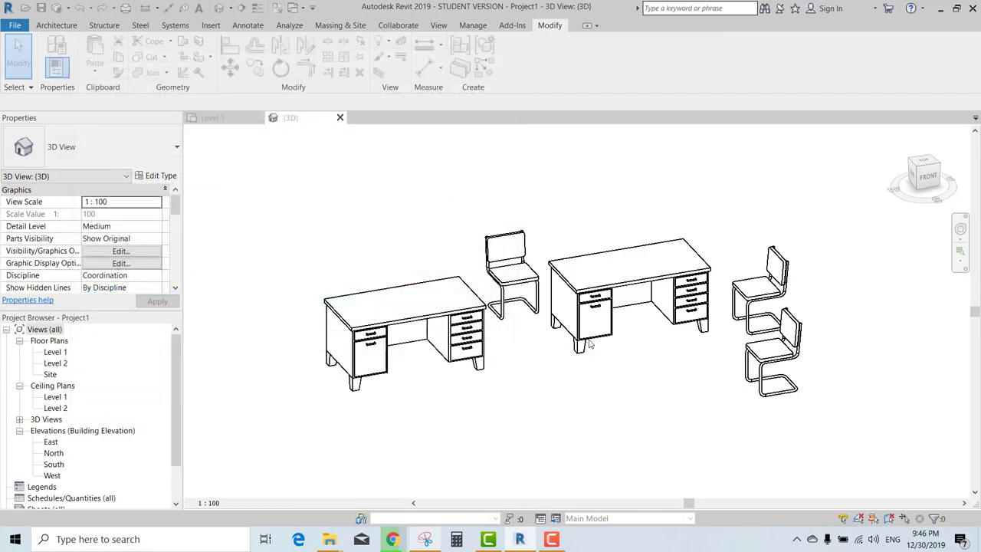
{"action": "scroll", "coordinate": [590, 345], "scroll_direction": "up", "scroll_amount": 2}
{"action": "scroll", "coordinate": [656, 376], "scroll_direction": "up", "scroll_amount": 3}
{"action": "scroll", "coordinate": [744, 383], "scroll_direction": "down", "scroll_amount": 1}
{"action": "scroll", "coordinate": [802, 411], "scroll_direction": "down", "scroll_amount": 2}
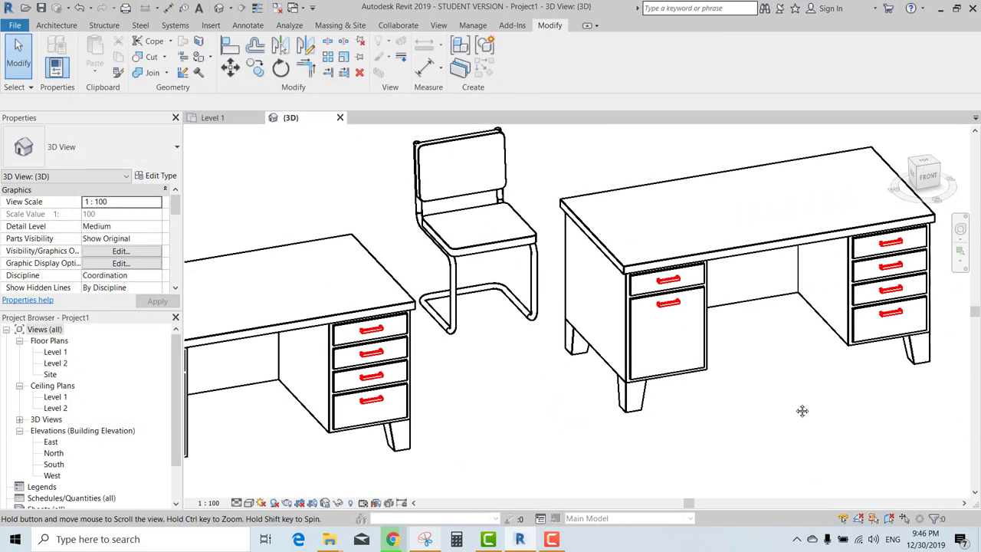
{"action": "middle_click_drag", "start_coordinate": [802, 411], "coordinate": [718, 400]}
{"action": "scroll", "coordinate": [718, 401], "scroll_direction": "up", "scroll_amount": 1}
{"action": "scroll", "coordinate": [804, 392], "scroll_direction": "down", "scroll_amount": 1}
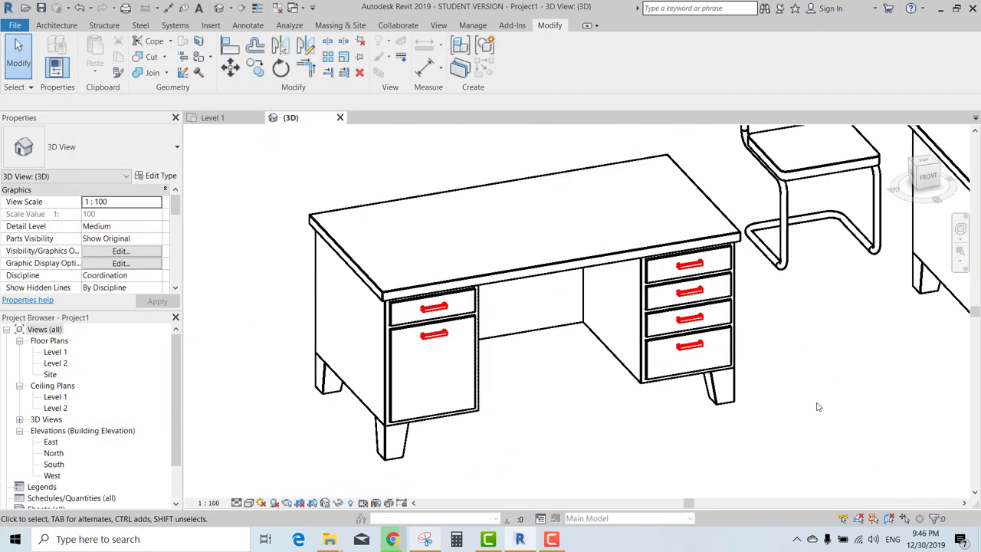
{"action": "scroll", "coordinate": [843, 406], "scroll_direction": "down", "scroll_amount": 1}
{"action": "scroll", "coordinate": [670, 376], "scroll_direction": "down", "scroll_amount": 1}
{"action": "scroll", "coordinate": [678, 376], "scroll_direction": "down", "scroll_amount": 1}
{"action": "scroll", "coordinate": [643, 383], "scroll_direction": "down", "scroll_amount": 1}
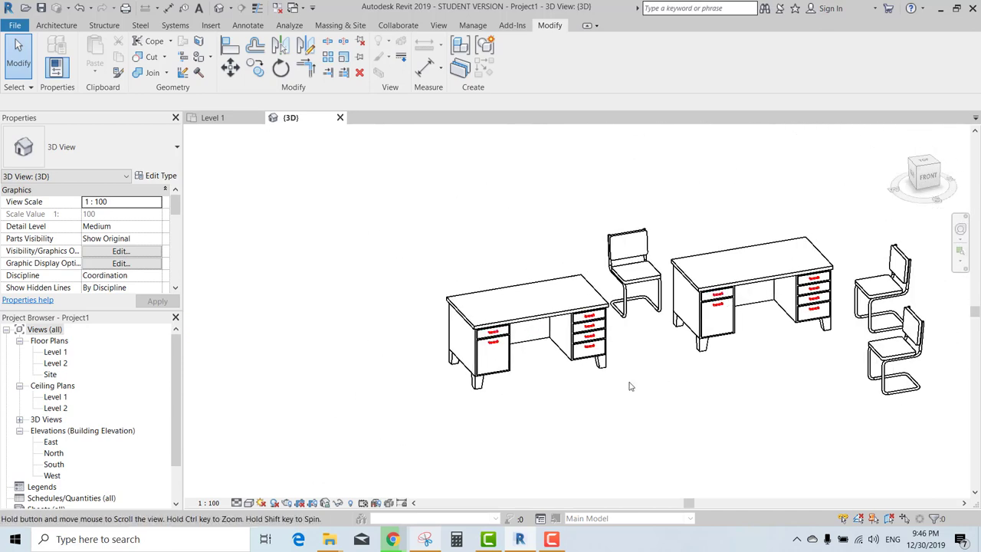
{"action": "scroll", "coordinate": [641, 414], "scroll_direction": "up", "scroll_amount": 1}
{"action": "scroll", "coordinate": [587, 401], "scroll_direction": "up", "scroll_amount": 1}
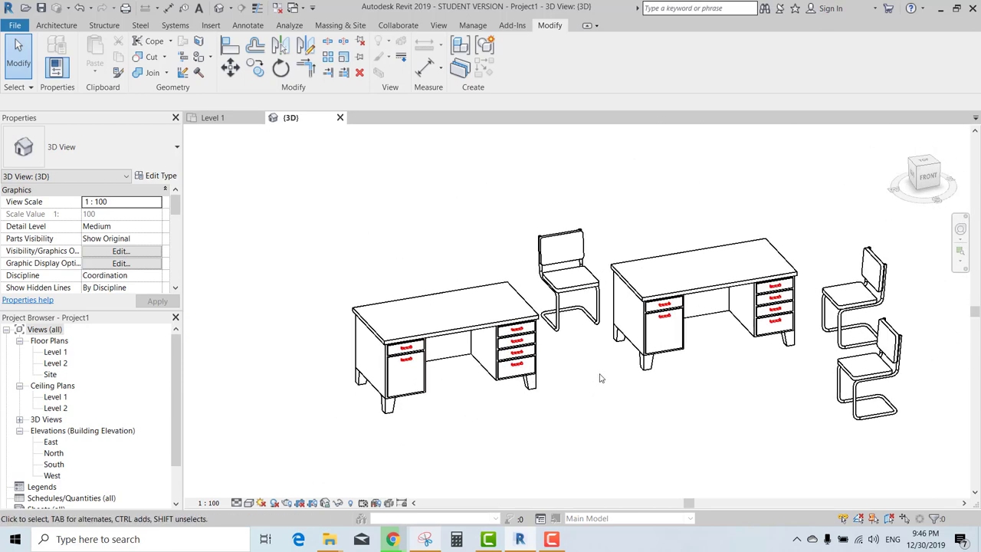
- Open the M_Chair-Breuer family for editing from the chair between the desks
{"action": "left_click", "coordinate": [558, 247]}
{"action": "middle_click_drag", "start_coordinate": [558, 247], "coordinate": [495, 239], "text": "shift"}
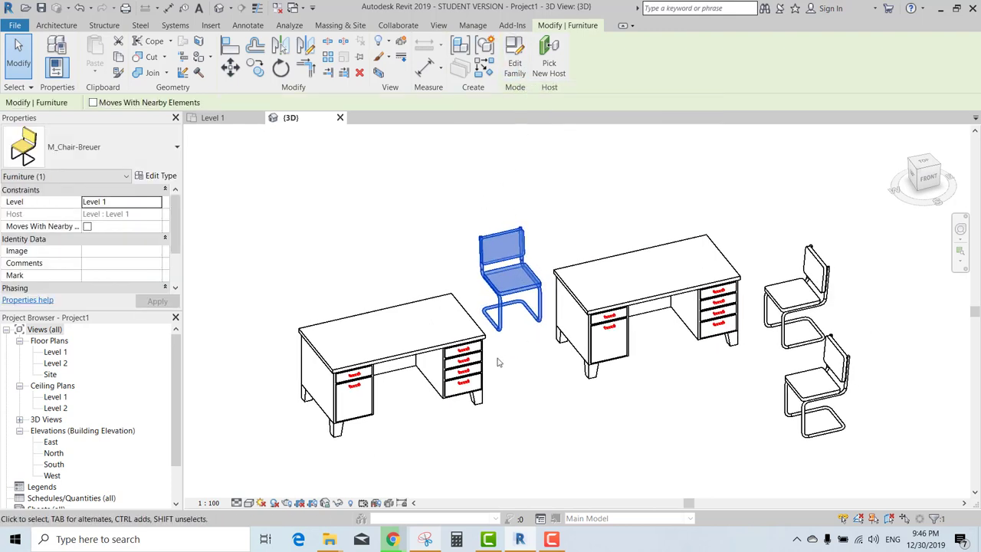
{"action": "left_click", "coordinate": [514, 57]}
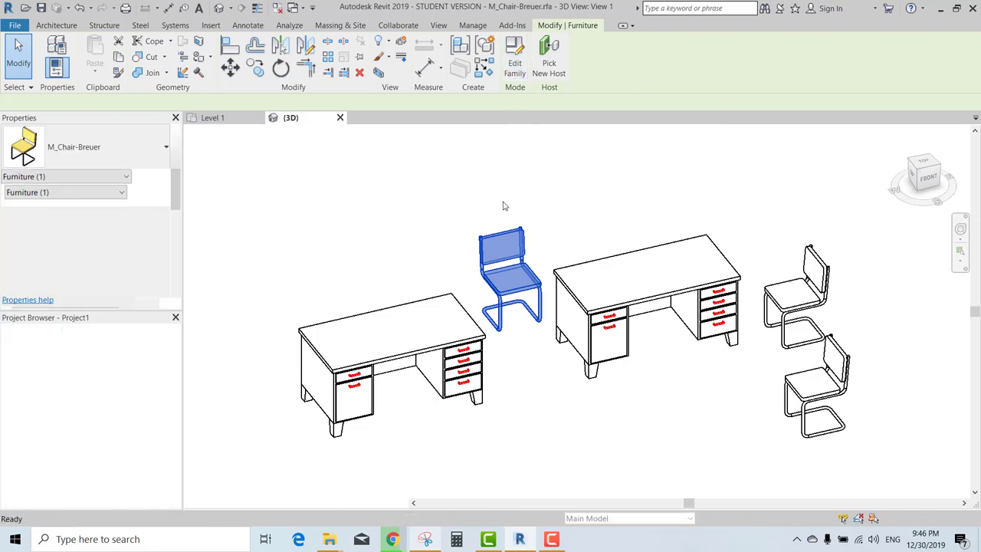
{"action": "scroll", "coordinate": [565, 286], "scroll_direction": "up", "scroll_amount": 2}
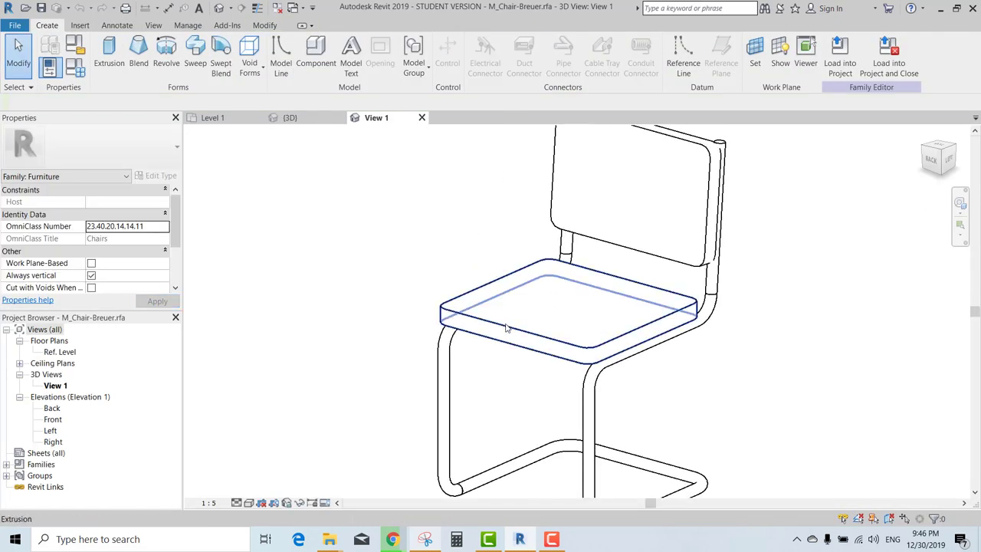
{"action": "left_click", "coordinate": [508, 324]}
{"action": "left_click", "coordinate": [390, 210]}
{"action": "left_click", "coordinate": [188, 25]}
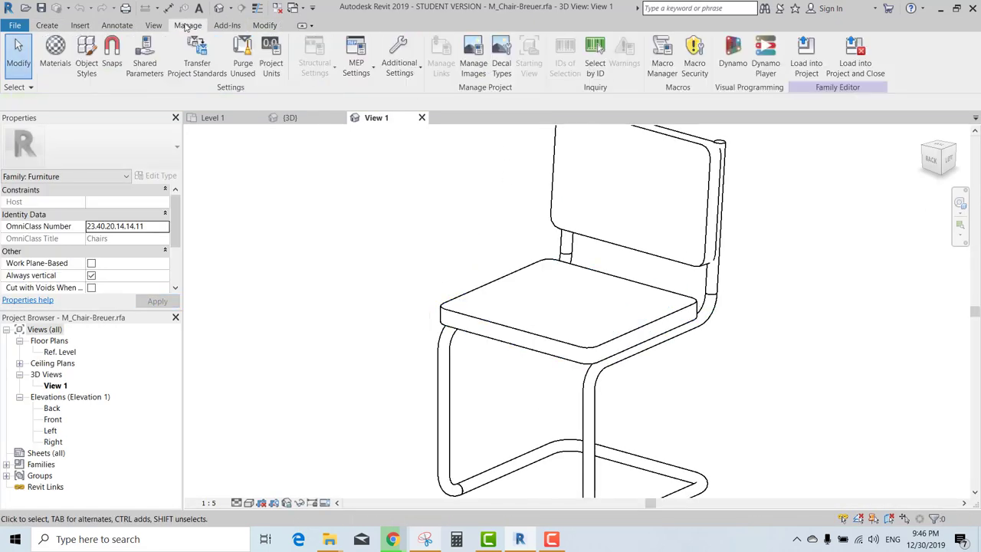
- Create a new Furniture subcategory หูจับ1 in the chair's Object Styles
{"action": "left_click", "coordinate": [87, 66]}
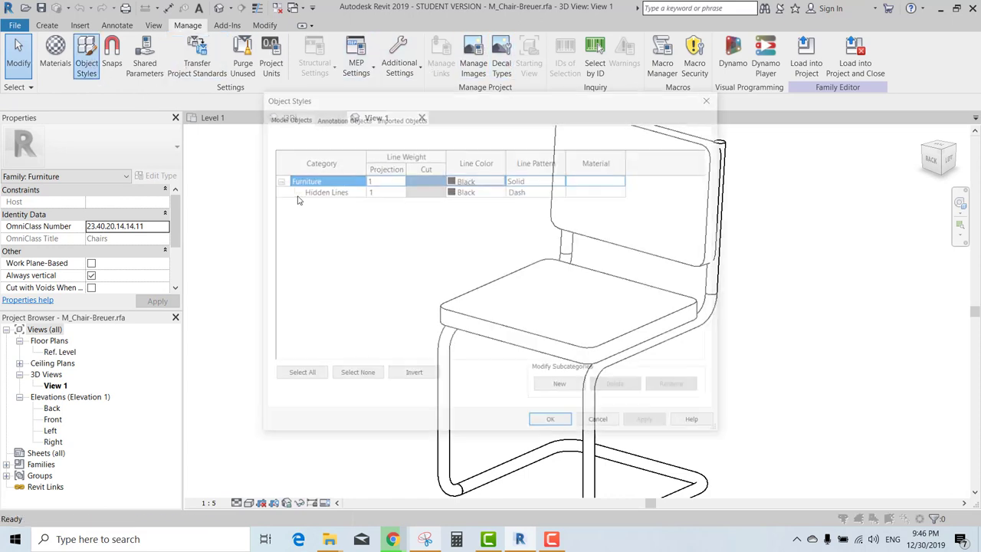
{"action": "left_click", "coordinate": [561, 386]}
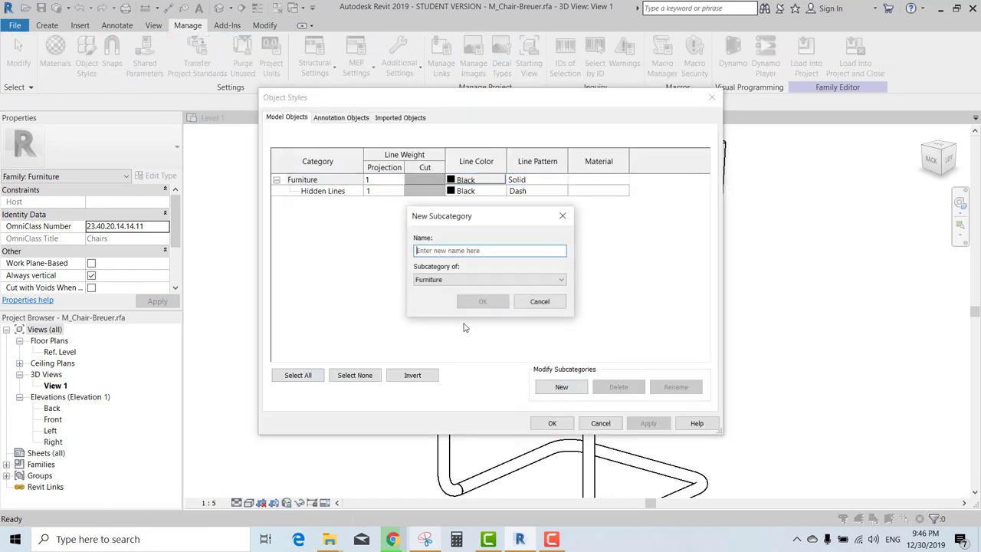
{"action": "type", "text": "s"}
{"action": "key", "text": "BackSpace"}
{"action": "type", "text": "w"}
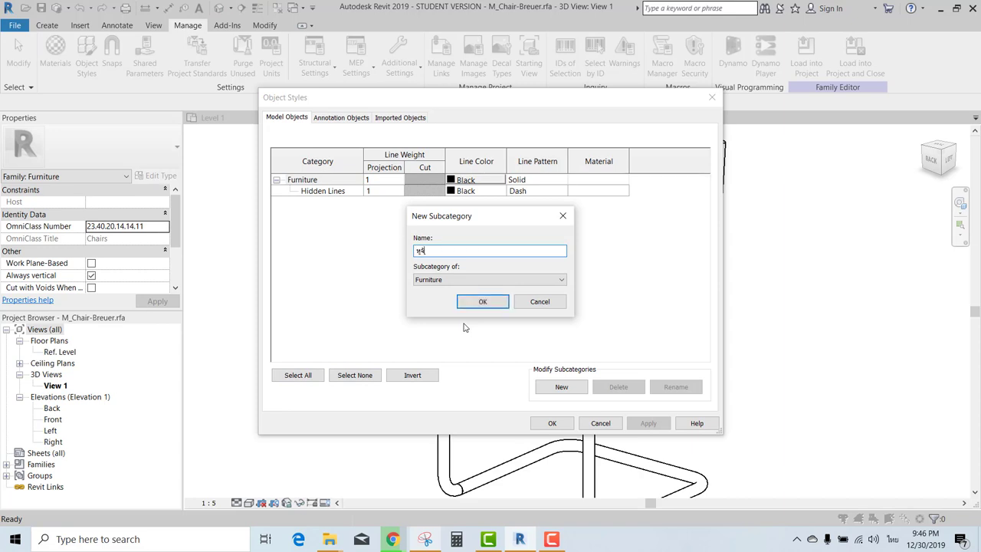
{"action": "key", "text": "Return"}
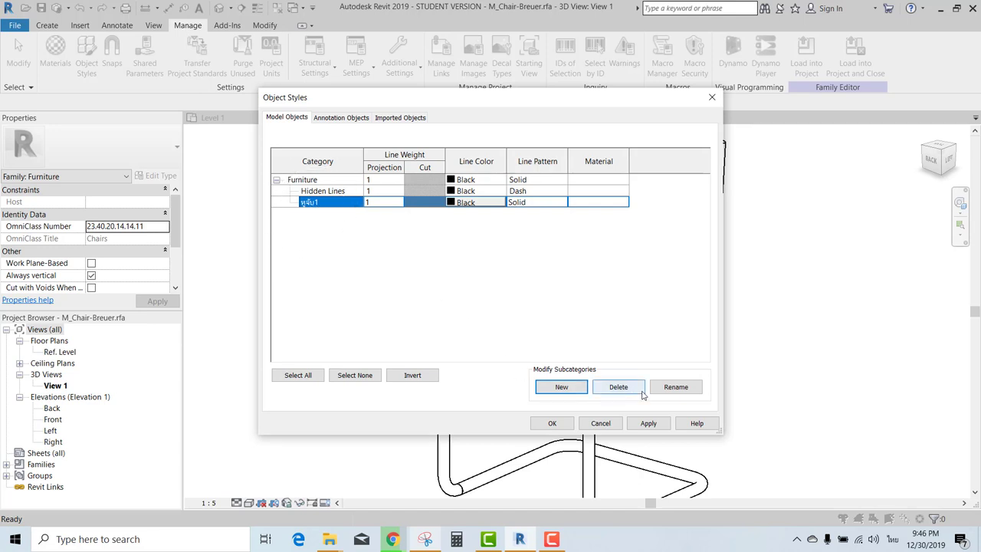
- Rename the subcategory หูจับ1 to หูจับ and close Object Styles
{"action": "left_click", "coordinate": [675, 386]}
{"action": "type", "text": "หูจับ"}
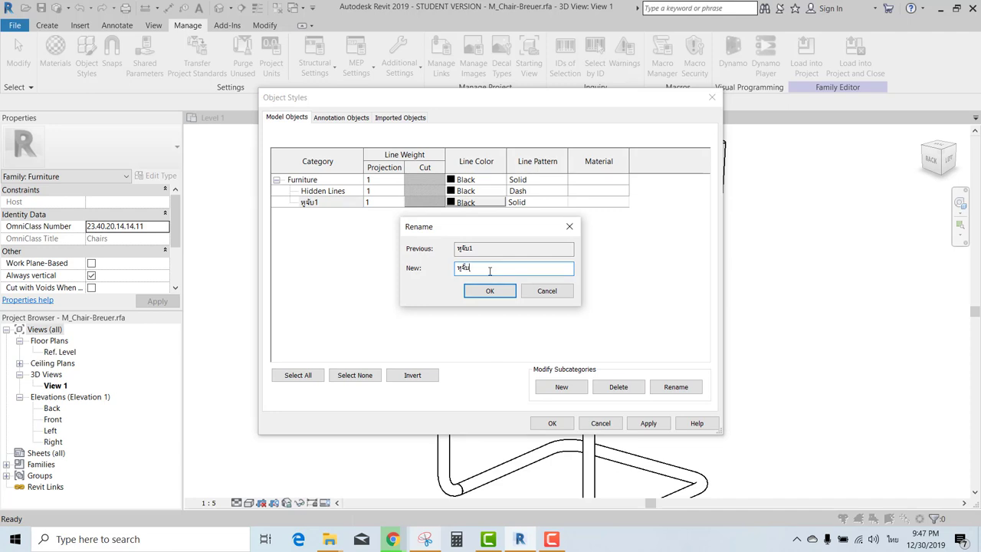
{"action": "key", "text": "Return"}
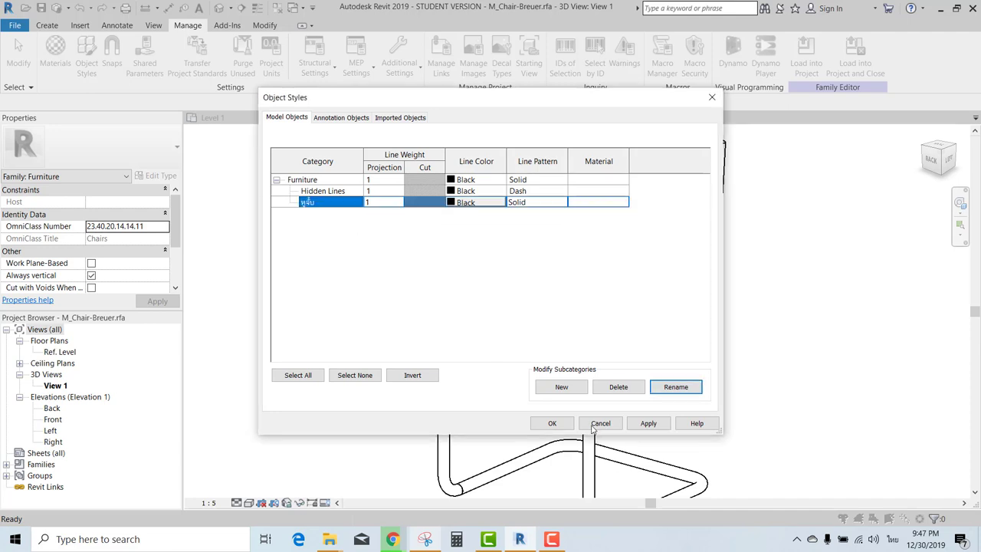
{"action": "left_click", "coordinate": [558, 426]}
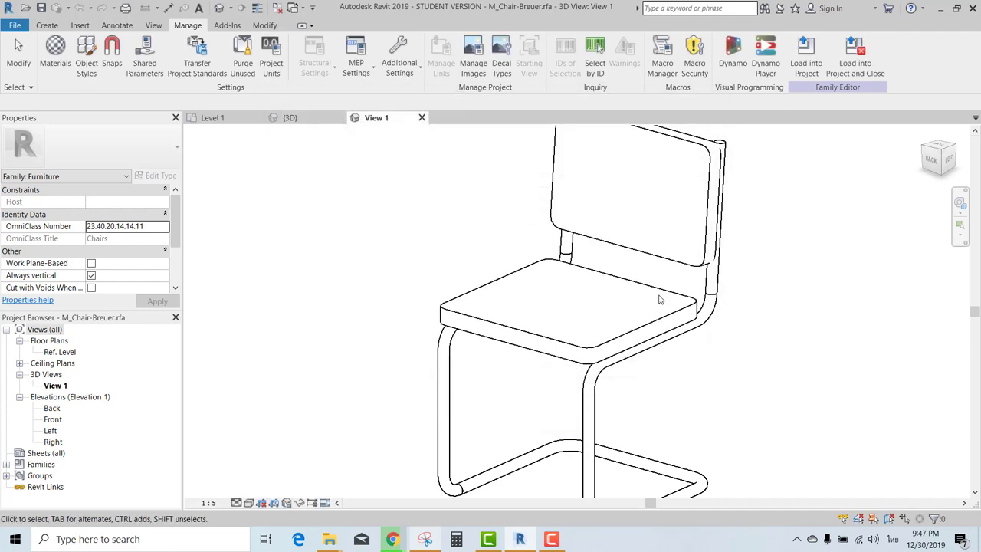
- Assign the chair seat to the หูจับ subcategory
{"action": "left_click", "coordinate": [597, 347]}
{"action": "scroll", "coordinate": [137, 240], "scroll_direction": "down", "scroll_amount": 1}
{"action": "scroll", "coordinate": [142, 264], "scroll_direction": "down", "scroll_amount": 1}
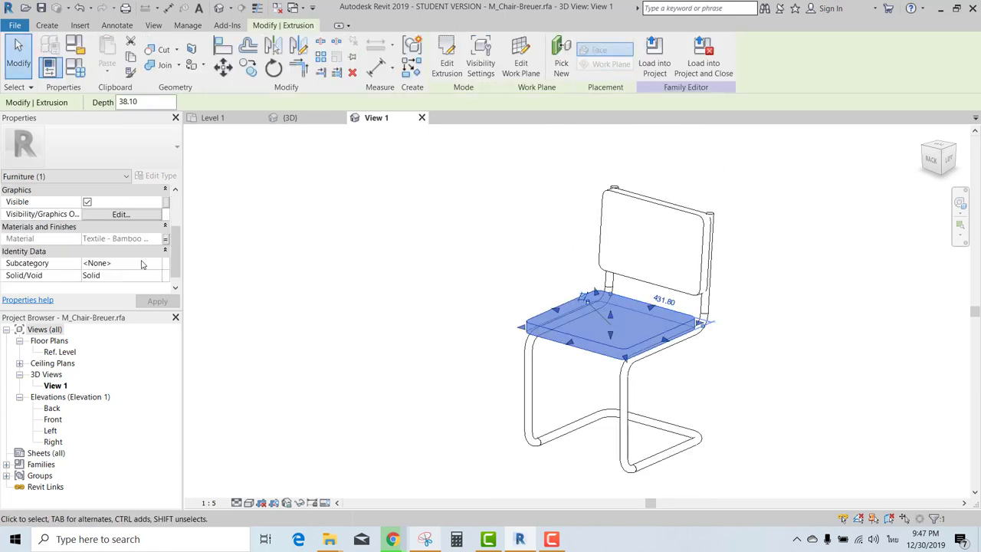
{"action": "left_click", "coordinate": [157, 263]}
{"action": "left_click", "coordinate": [100, 274]}
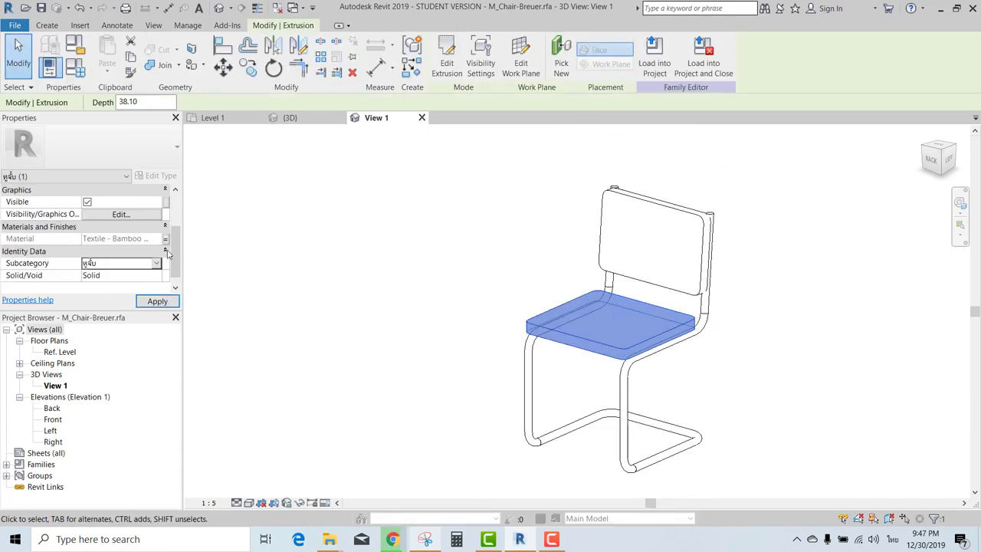
{"action": "left_click", "coordinate": [389, 255]}
- Load the chair family into Project1 without saving, overwriting the existing version
{"action": "left_click", "coordinate": [494, 61]}
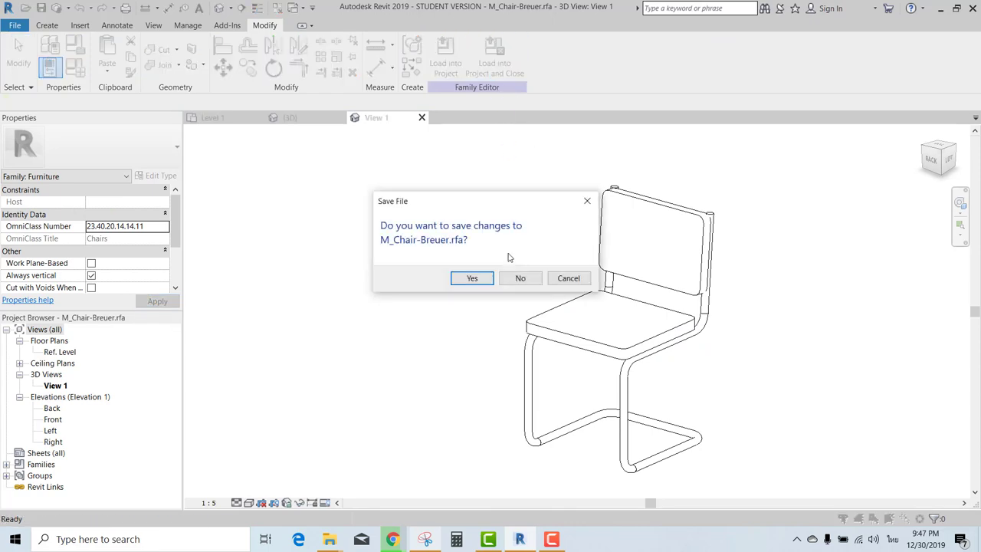
{"action": "left_click", "coordinate": [519, 280]}
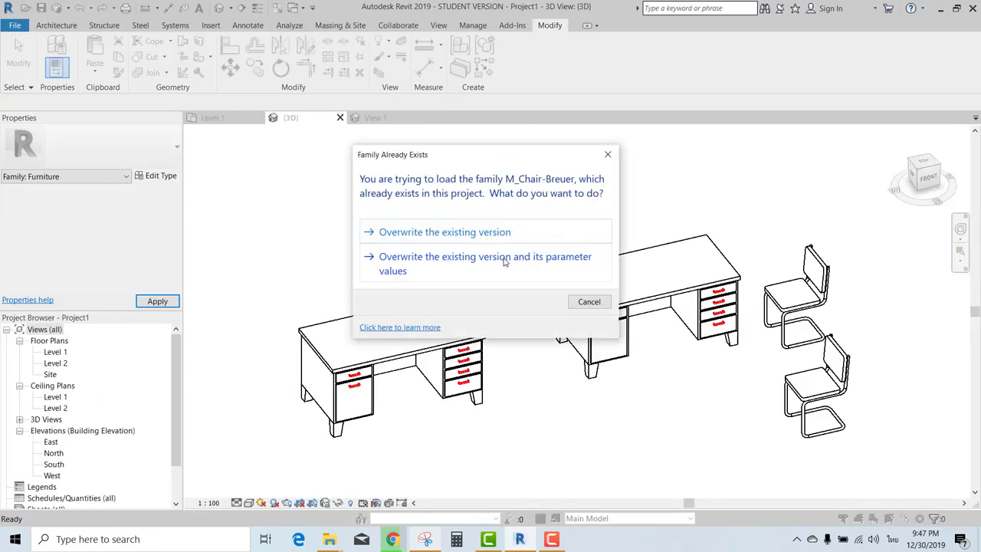
{"action": "left_click", "coordinate": [526, 253]}
{"action": "scroll", "coordinate": [598, 226], "scroll_direction": "down", "scroll_amount": 2}
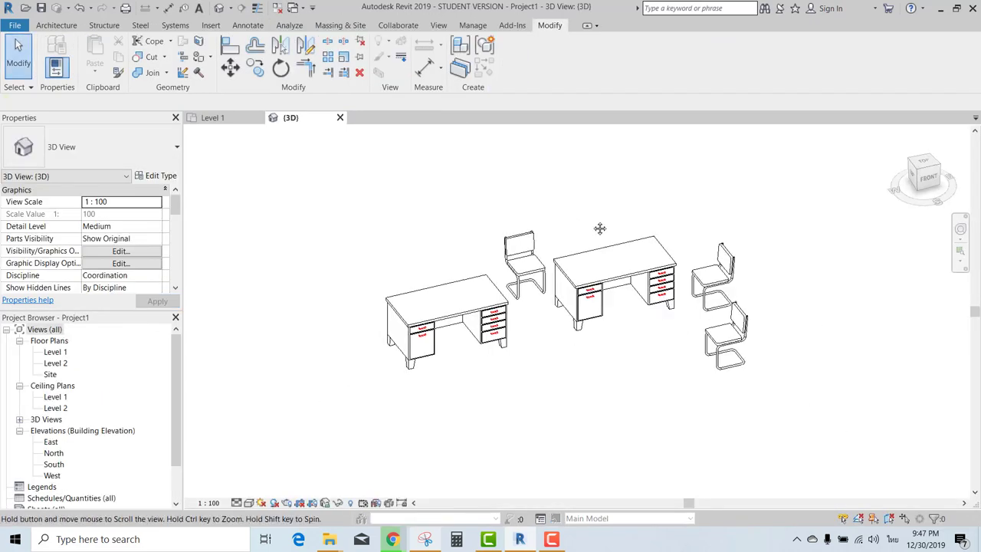
- Open Visibility/Graphics and expand Furniture to locate both หูจับ subcategories
{"action": "key", "text": "v"}
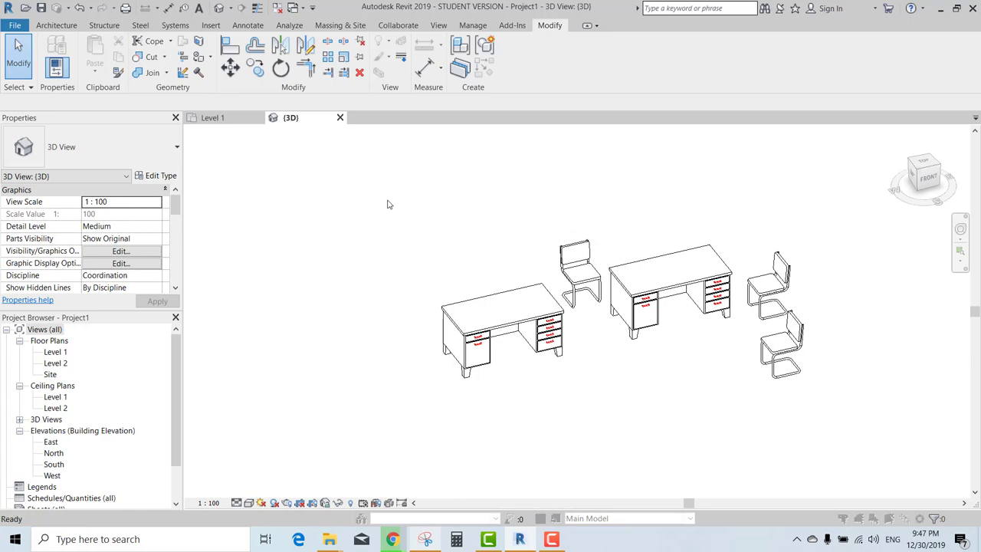
{"action": "key", "text": "v"}
{"action": "scroll", "coordinate": [140, 230], "scroll_direction": "down", "scroll_amount": 4}
{"action": "left_click", "coordinate": [136, 291]}
{"action": "scroll", "coordinate": [115, 276], "scroll_direction": "down", "scroll_amount": 1}
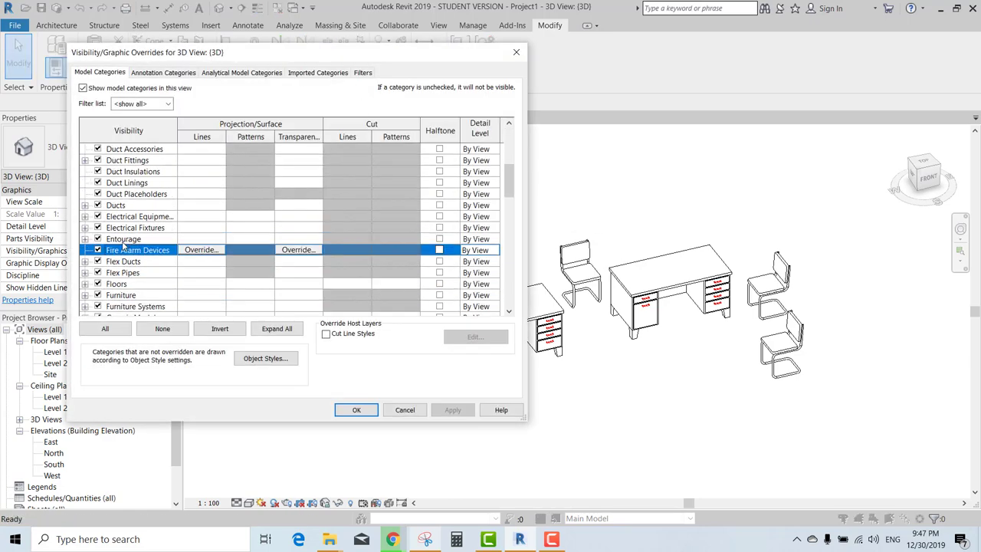
{"action": "scroll", "coordinate": [99, 264], "scroll_direction": "down", "scroll_amount": 1}
{"action": "left_click", "coordinate": [85, 261]}
{"action": "scroll", "coordinate": [140, 261], "scroll_direction": "down", "scroll_amount": 1}
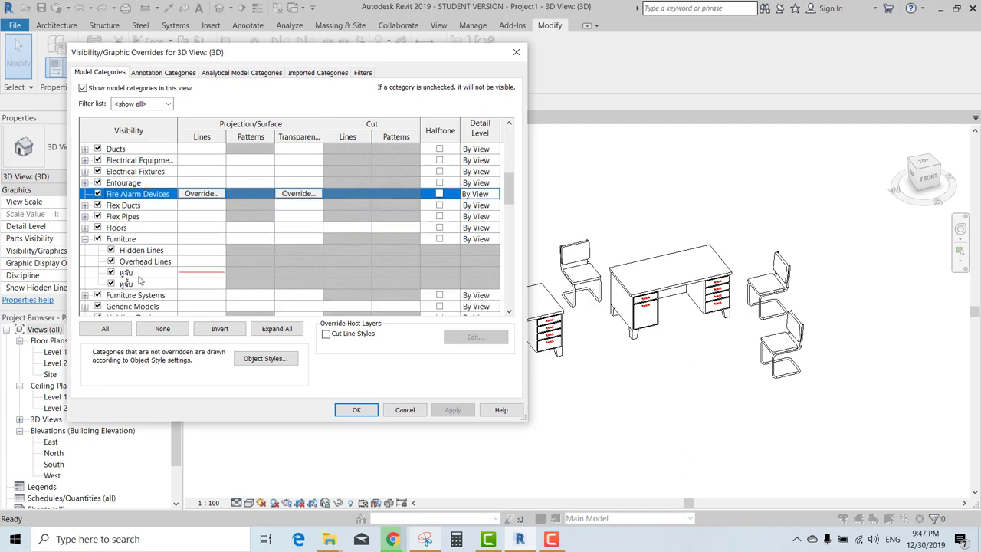
{"action": "left_click", "coordinate": [140, 273]}
{"action": "left_click", "coordinate": [130, 283]}
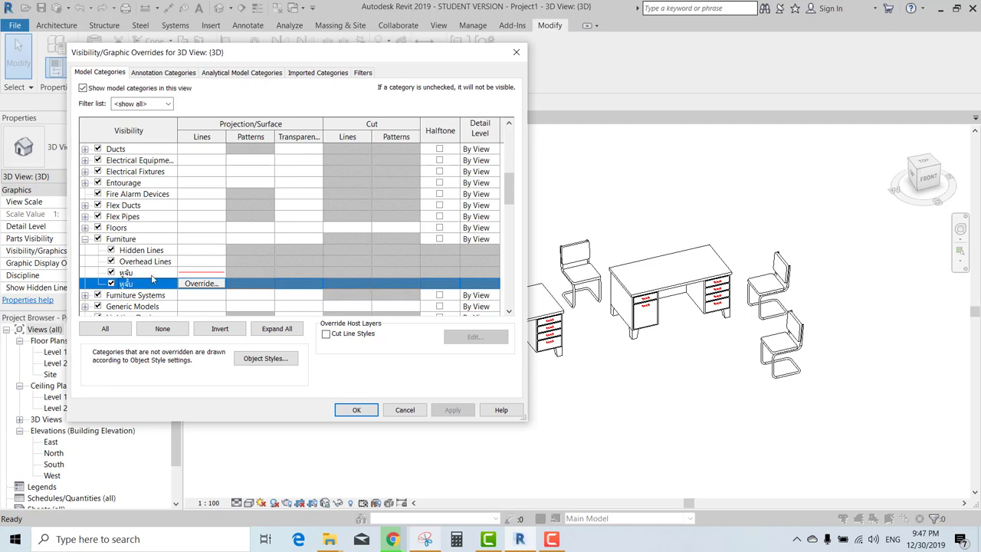
{"action": "left_click", "coordinate": [152, 275]}
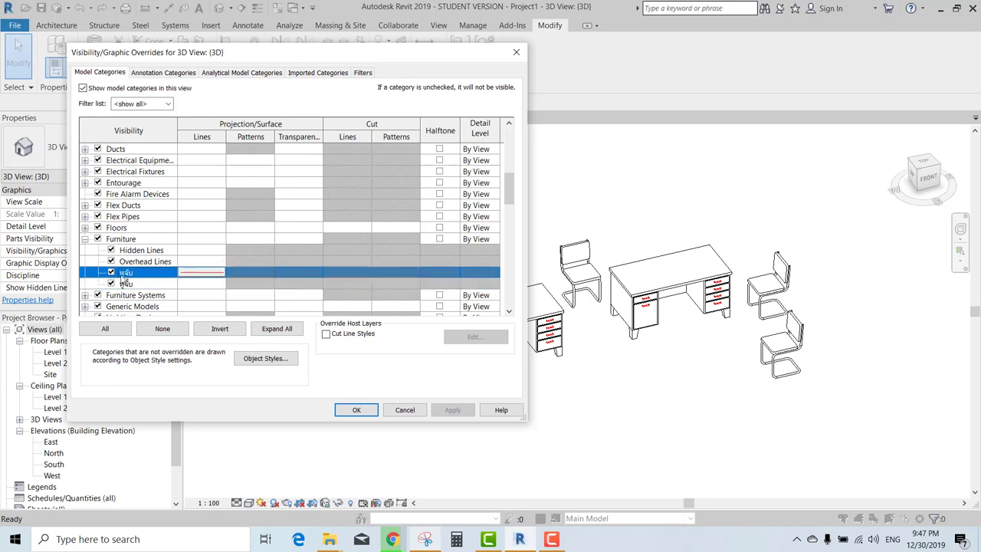
{"action": "left_click", "coordinate": [139, 284]}
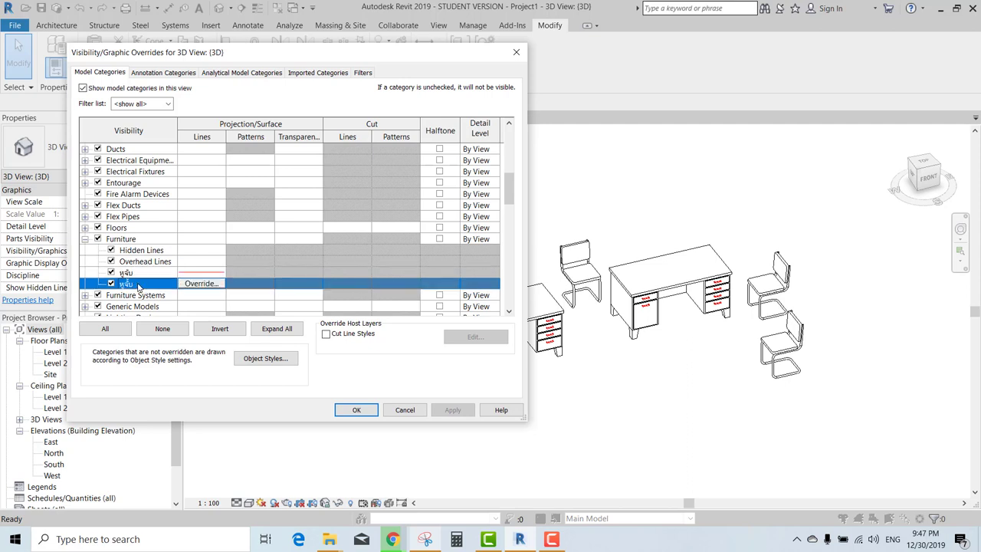
- Hide then re-show the second หูจับ subcategory with Apply, and confirm with OK
{"action": "left_click", "coordinate": [111, 283]}
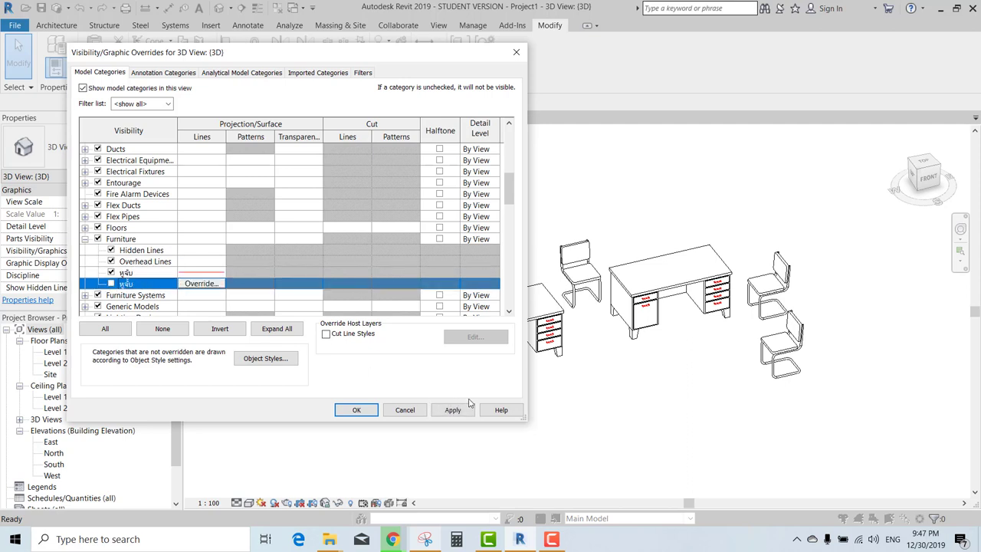
{"action": "left_click", "coordinate": [453, 410]}
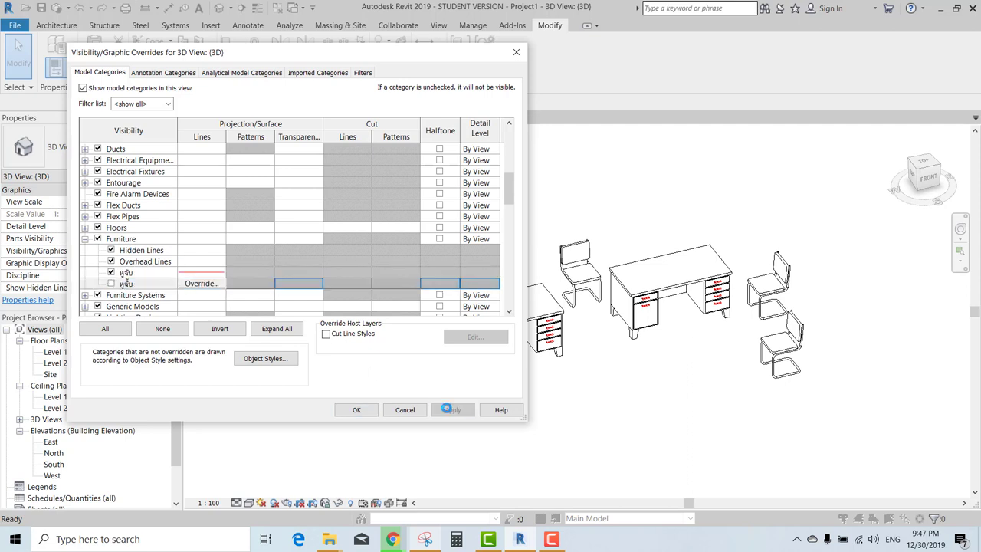
{"action": "left_click", "coordinate": [111, 295]}
{"action": "left_click", "coordinate": [452, 410]}
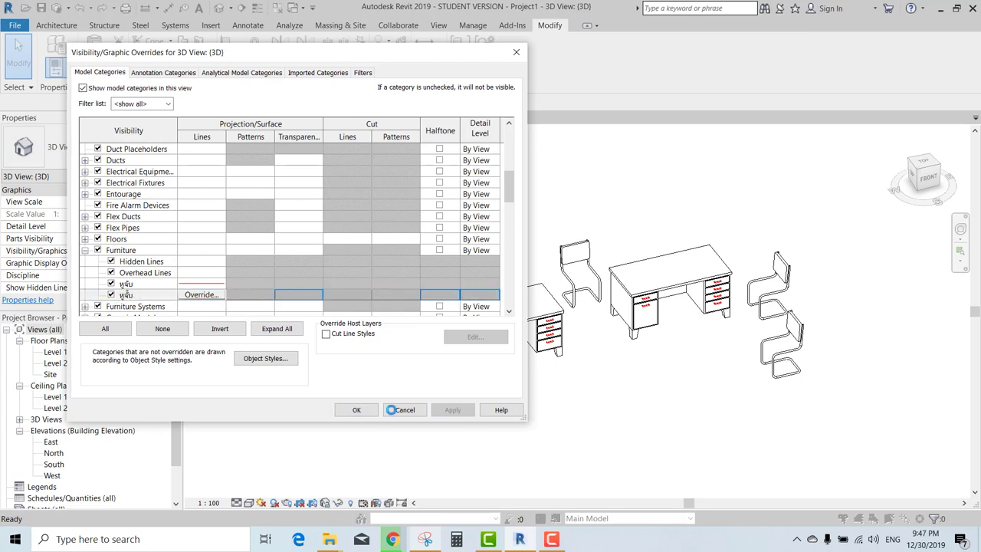
{"action": "left_click", "coordinate": [392, 410]}
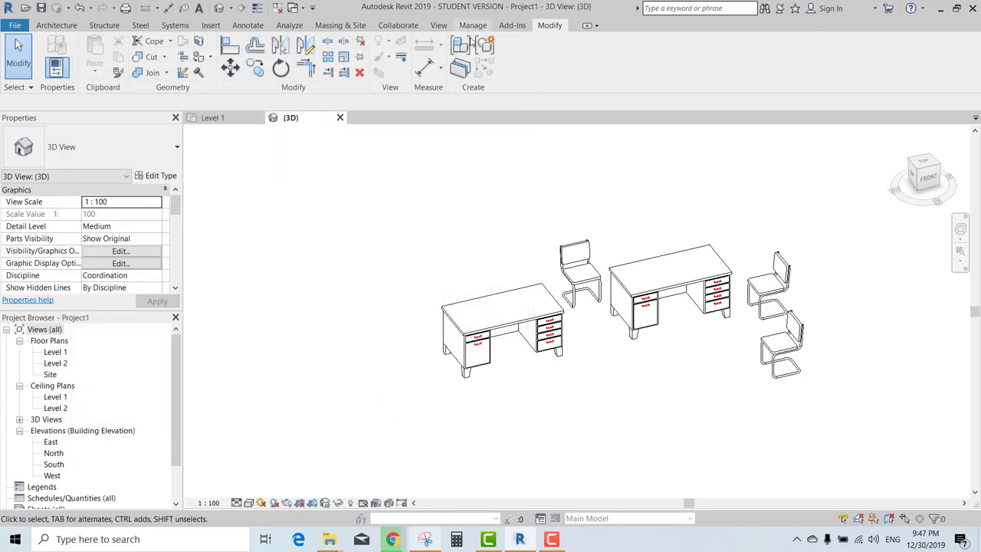
- In the project's Object Styles, expand the Furniture category to show its subcategories
{"action": "left_click", "coordinate": [470, 28]}
{"action": "left_click", "coordinate": [107, 42]}
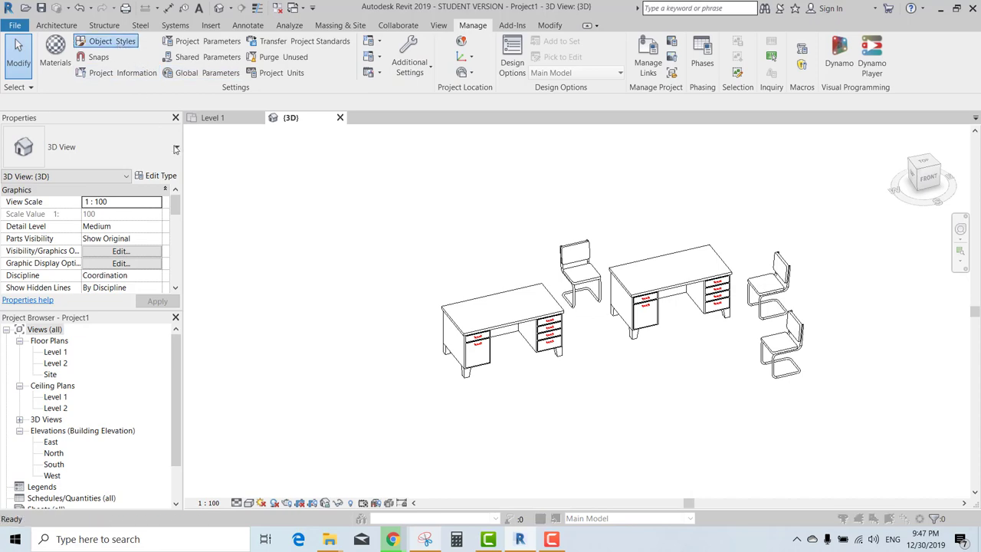
{"action": "left_click", "coordinate": [156, 200]}
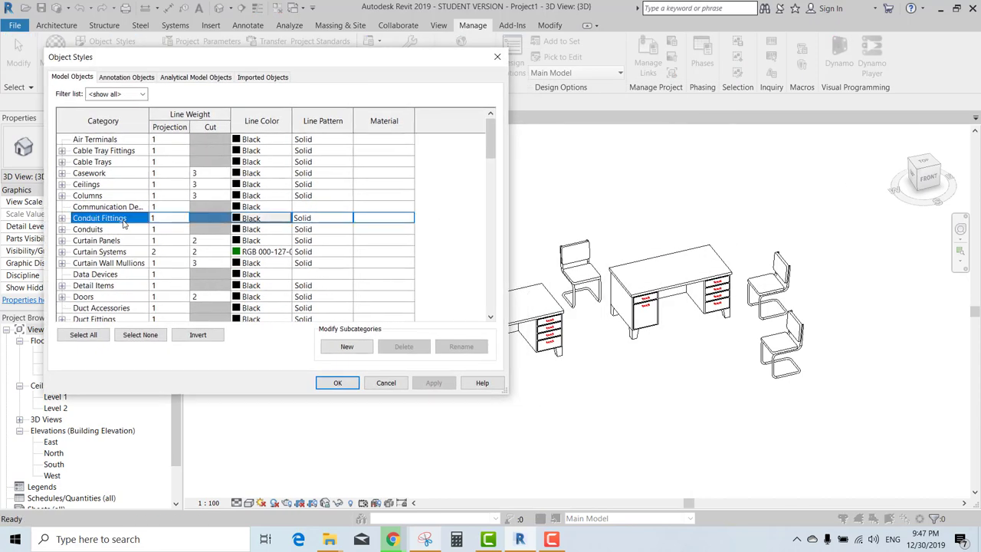
{"action": "scroll", "coordinate": [138, 230], "scroll_direction": "down", "scroll_amount": 5}
{"action": "scroll", "coordinate": [114, 234], "scroll_direction": "down", "scroll_amount": 2}
{"action": "left_click", "coordinate": [101, 239]}
{"action": "left_click", "coordinate": [100, 230]}
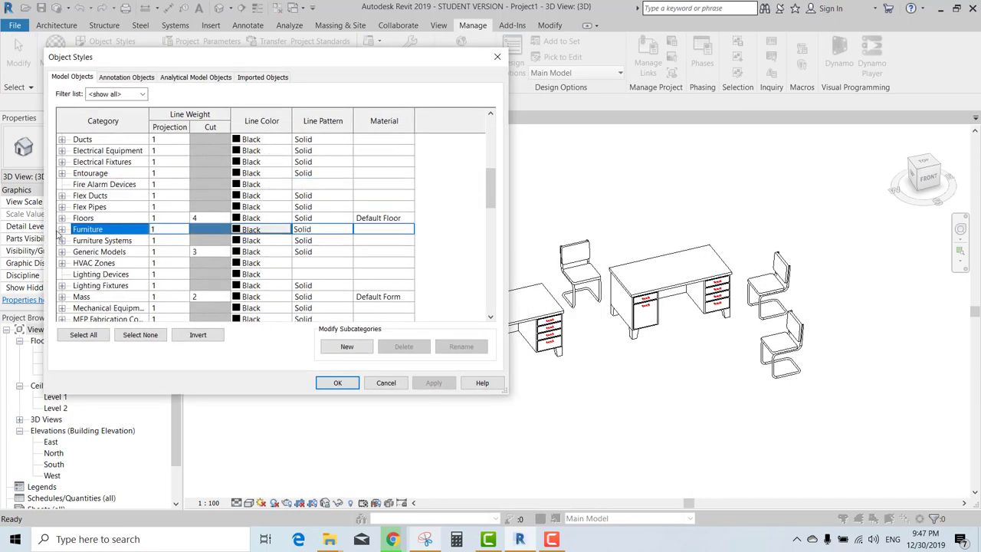
{"action": "left_click", "coordinate": [62, 230]}
- Delete the second หูจับ subcategory under Furniture and confirm the change
{"action": "left_click", "coordinate": [113, 276]}
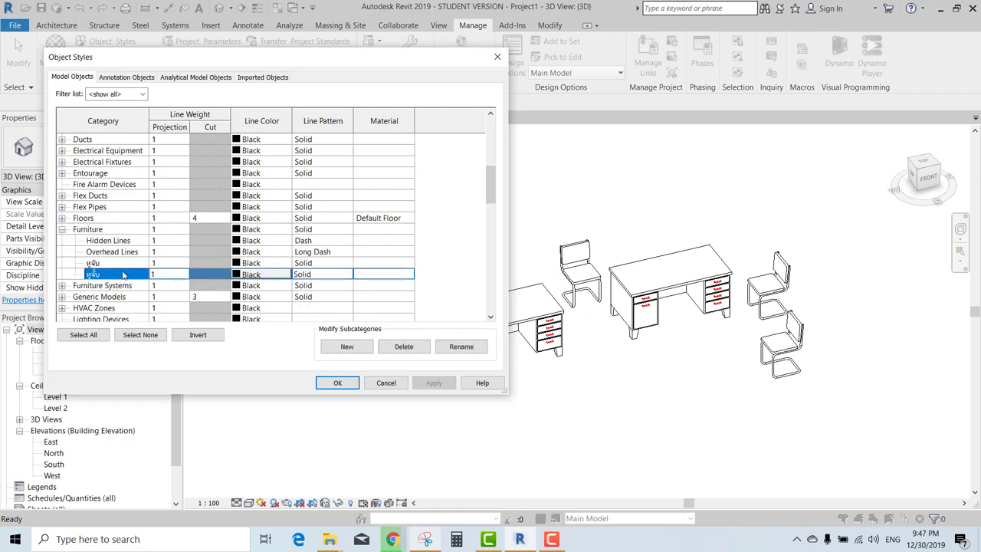
{"action": "left_click", "coordinate": [406, 346]}
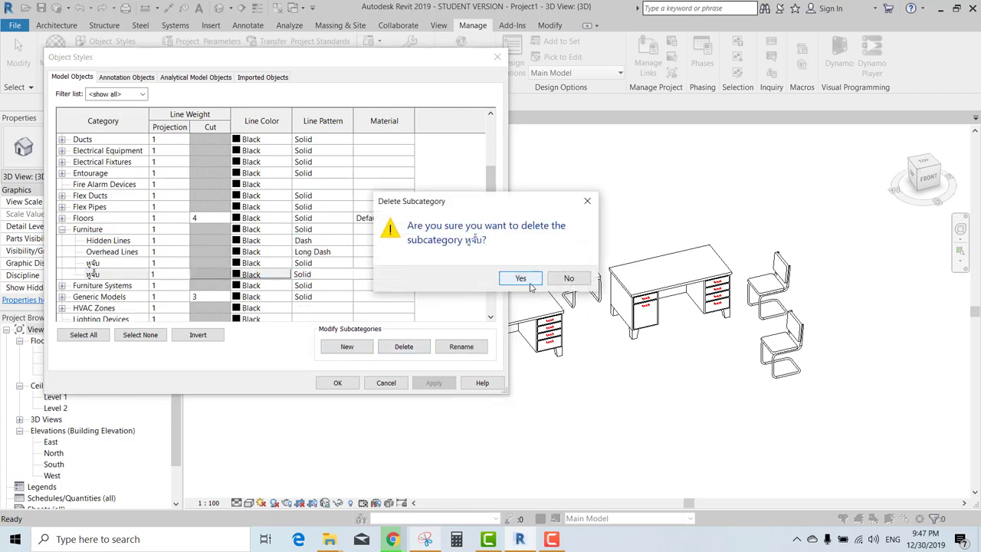
{"action": "left_click", "coordinate": [521, 279]}
{"action": "left_click", "coordinate": [337, 383]}
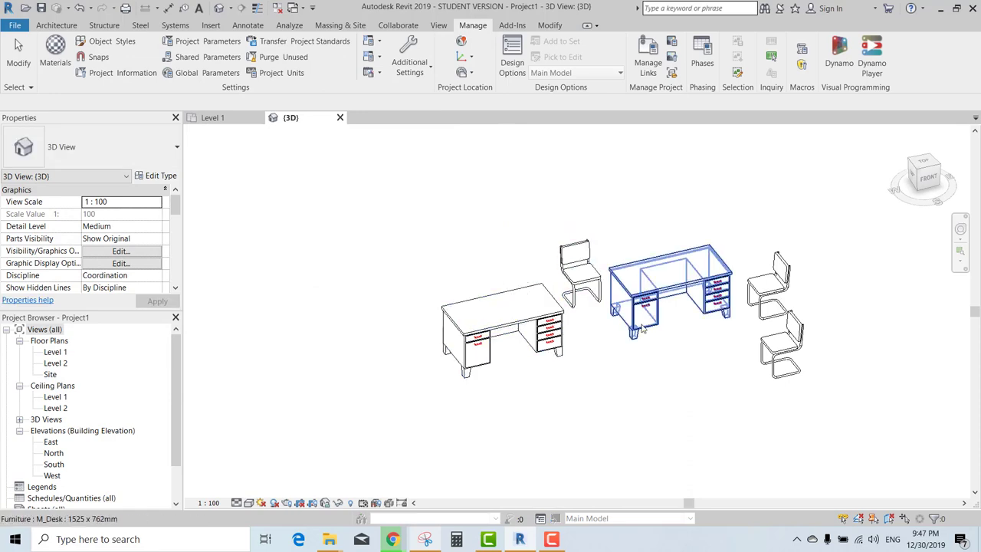
{"action": "scroll", "coordinate": [621, 321], "scroll_direction": "up", "scroll_amount": 2}
{"action": "scroll", "coordinate": [586, 213], "scroll_direction": "up", "scroll_amount": 2}
{"action": "scroll", "coordinate": [587, 213], "scroll_direction": "up", "scroll_amount": 2}
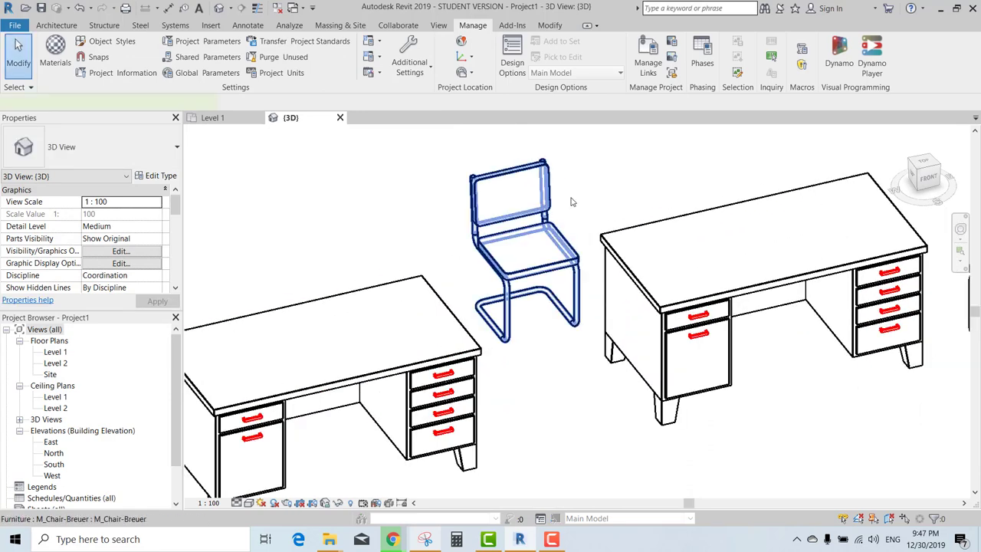
- Open the M_Chair-Breuer family from the chair between the desks and review its Object Styles
{"action": "left_click", "coordinate": [573, 236]}
{"action": "double_click", "coordinate": [524, 162]}
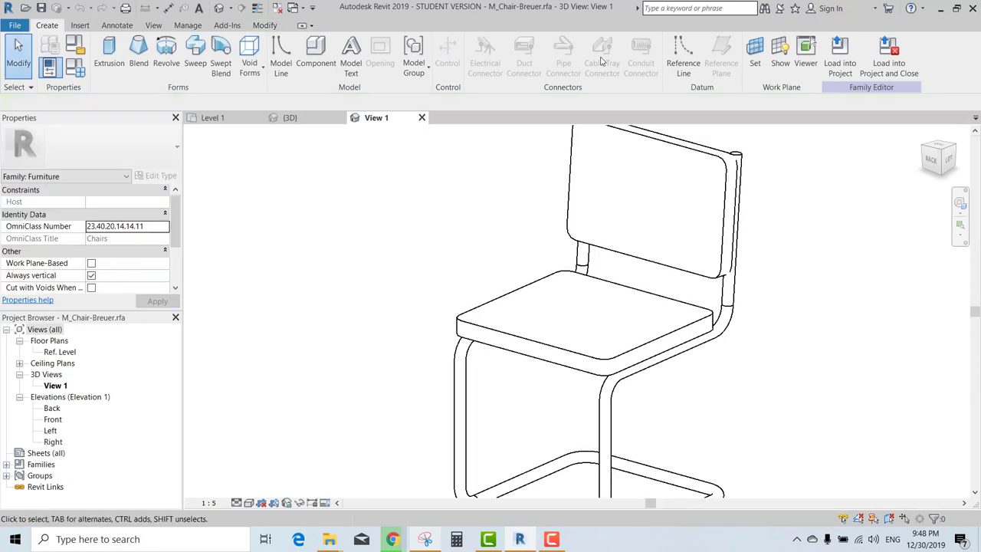
{"action": "left_click", "coordinate": [188, 26]}
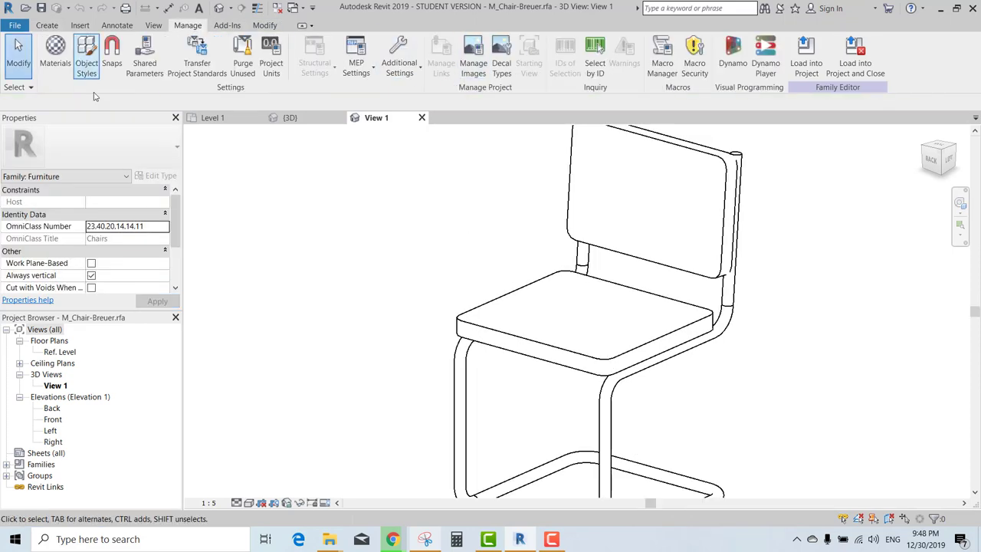
{"action": "left_click", "coordinate": [86, 57]}
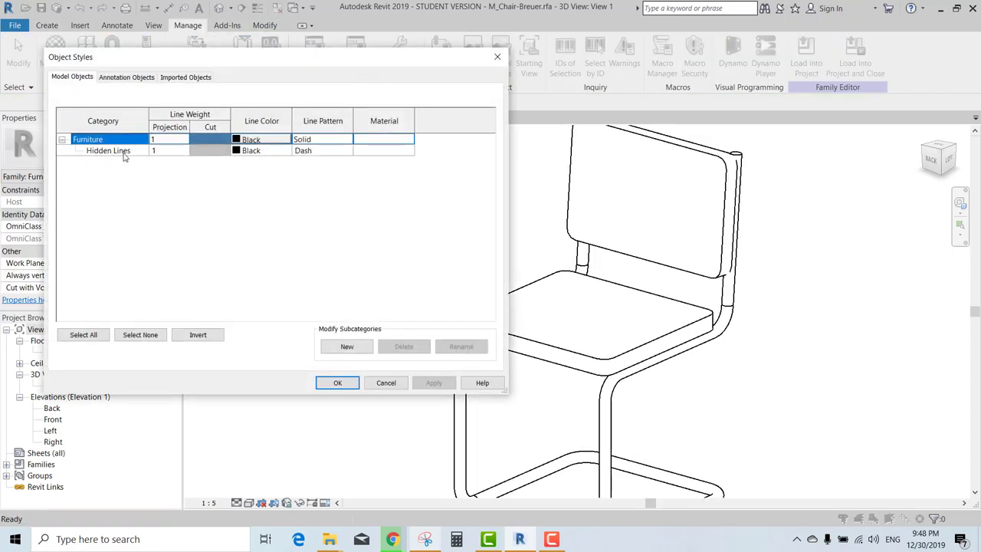
{"action": "left_click", "coordinate": [498, 57]}
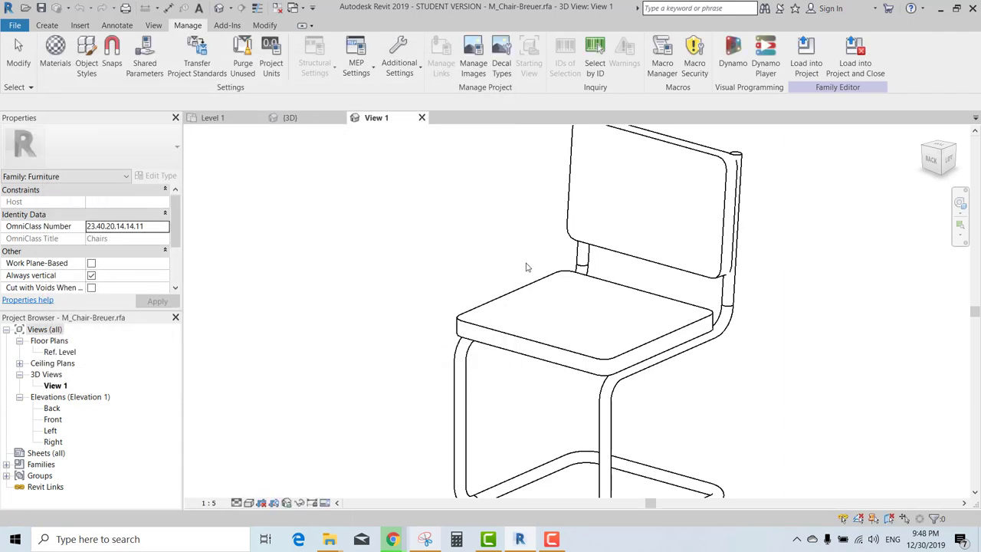
- Check the chair seat's subcategory, then return to the project's 3D view
{"action": "left_click", "coordinate": [529, 285]}
{"action": "scroll", "coordinate": [134, 261], "scroll_direction": "down", "scroll_amount": 1}
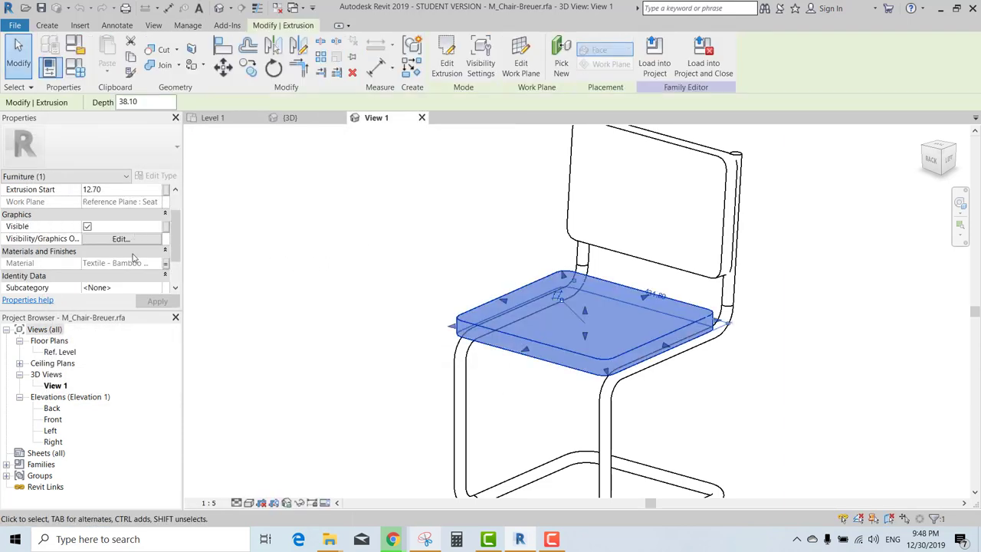
{"action": "scroll", "coordinate": [134, 259], "scroll_direction": "down", "scroll_amount": 1}
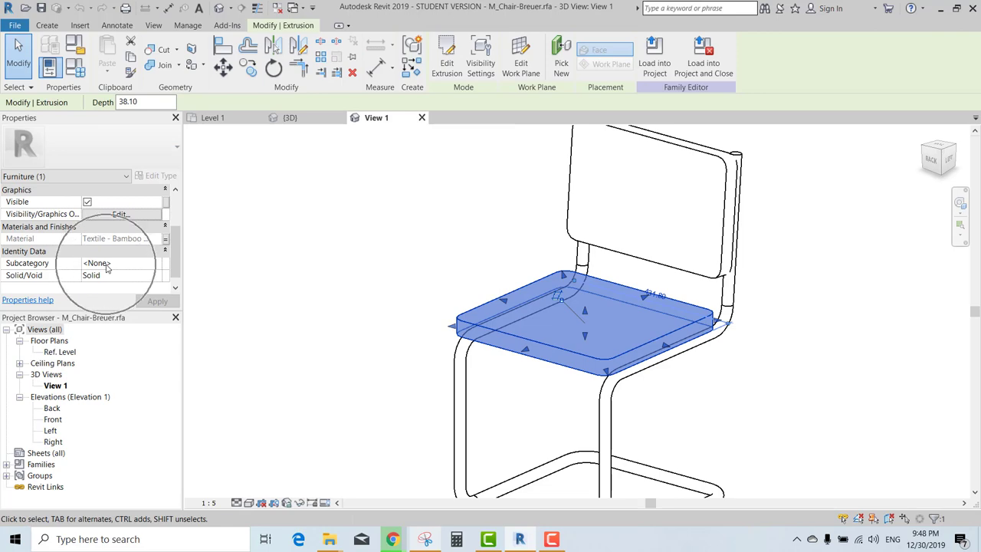
{"action": "left_click", "coordinate": [360, 262]}
{"action": "left_click", "coordinate": [310, 119]}
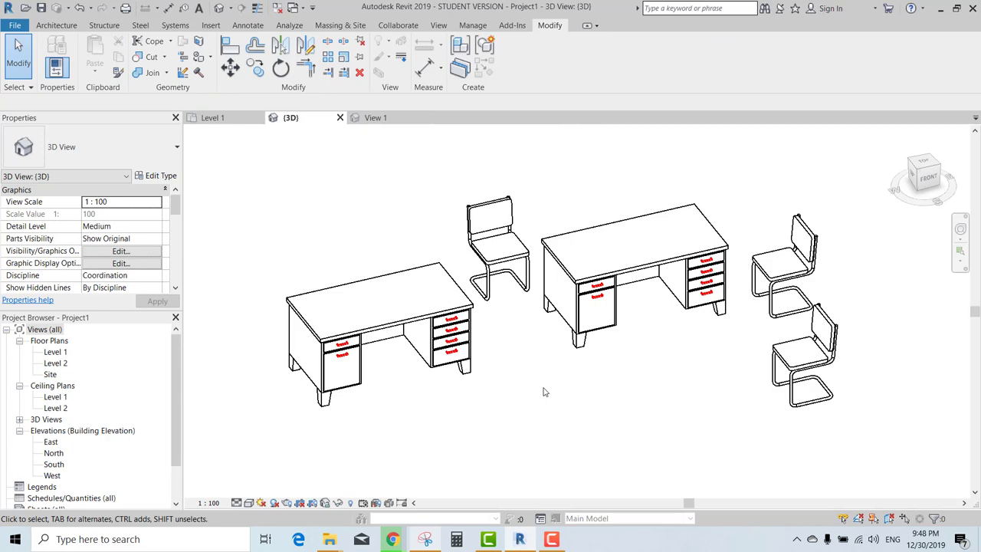
{"action": "key", "text": "v"}
{"action": "key", "text": "v"}
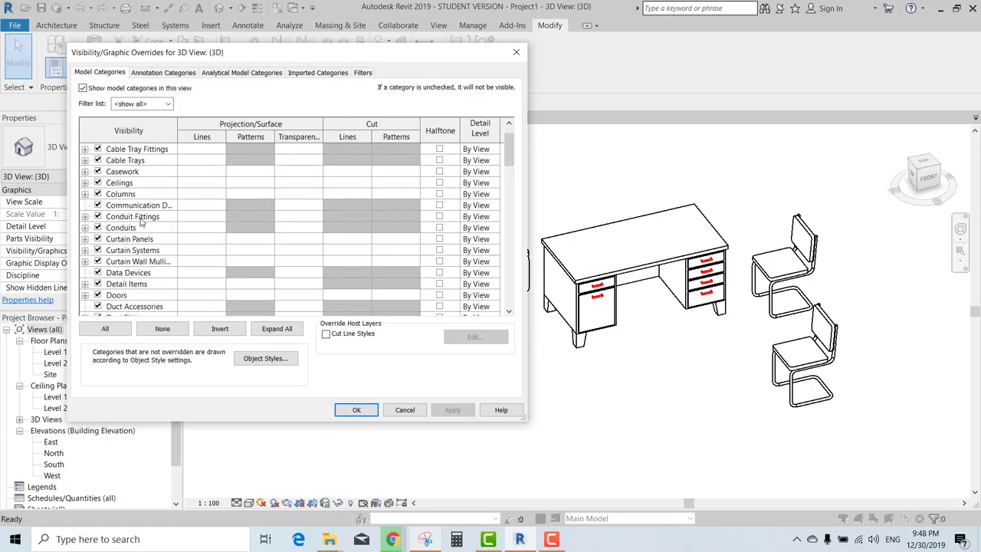
{"action": "scroll", "coordinate": [140, 222], "scroll_direction": "down", "scroll_amount": 1}
{"action": "scroll", "coordinate": [137, 232], "scroll_direction": "down", "scroll_amount": 2}
{"action": "scroll", "coordinate": [133, 240], "scroll_direction": "down", "scroll_amount": 1}
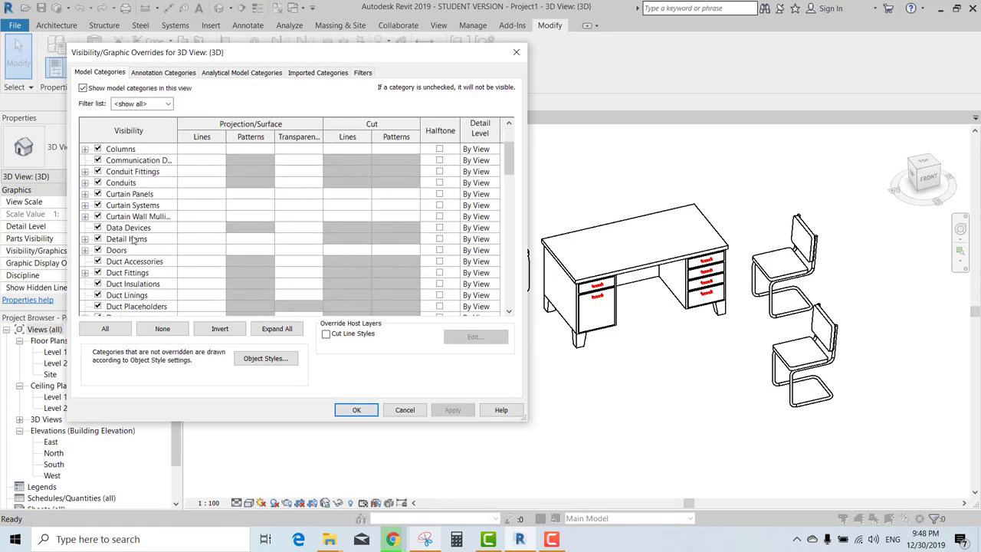
{"action": "left_click", "coordinate": [85, 250]}
{"action": "scroll", "coordinate": [129, 214], "scroll_direction": "down", "scroll_amount": 3}
{"action": "scroll", "coordinate": [127, 214], "scroll_direction": "down", "scroll_amount": 2}
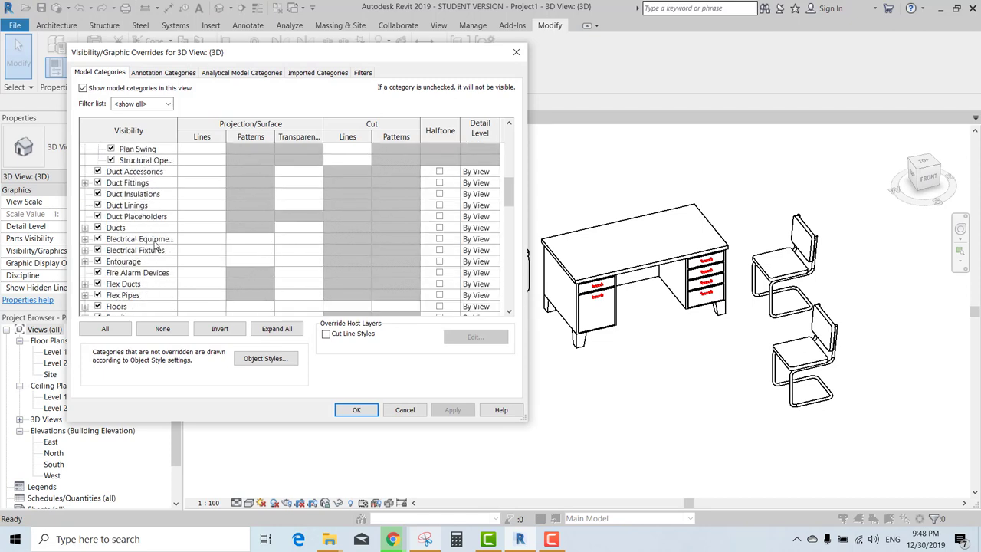
{"action": "scroll", "coordinate": [126, 215], "scroll_direction": "up", "scroll_amount": 2}
{"action": "scroll", "coordinate": [125, 215], "scroll_direction": "down", "scroll_amount": 1}
{"action": "scroll", "coordinate": [126, 226], "scroll_direction": "down", "scroll_amount": 4}
{"action": "scroll", "coordinate": [107, 253], "scroll_direction": "down", "scroll_amount": 3}
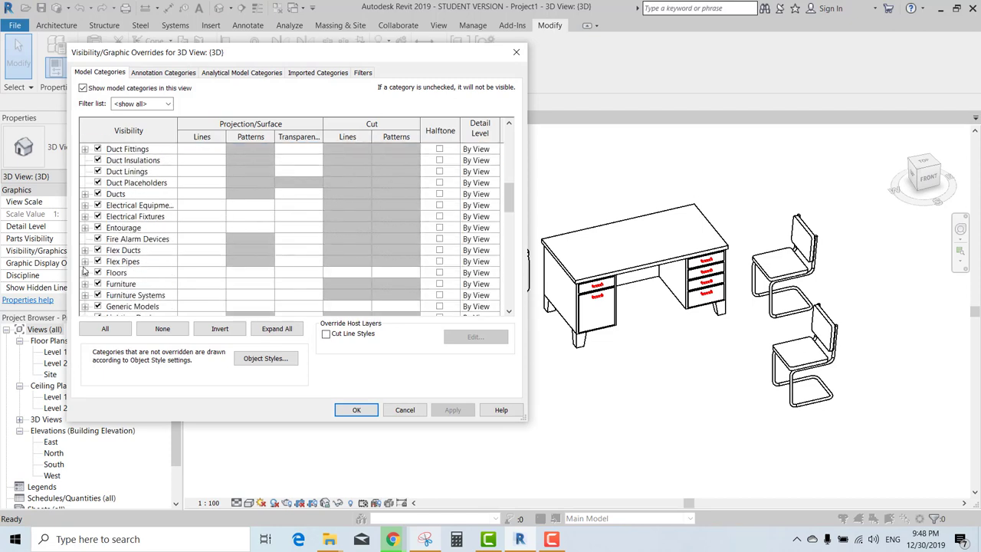
{"action": "left_click", "coordinate": [85, 272]}
{"action": "scroll", "coordinate": [153, 266], "scroll_direction": "down", "scroll_amount": 4}
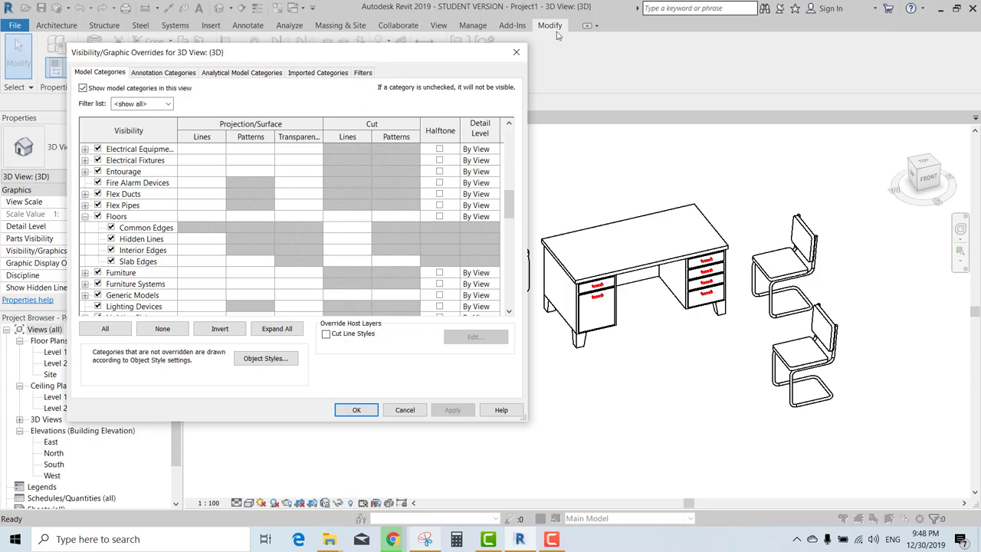
{"action": "left_click", "coordinate": [516, 52]}
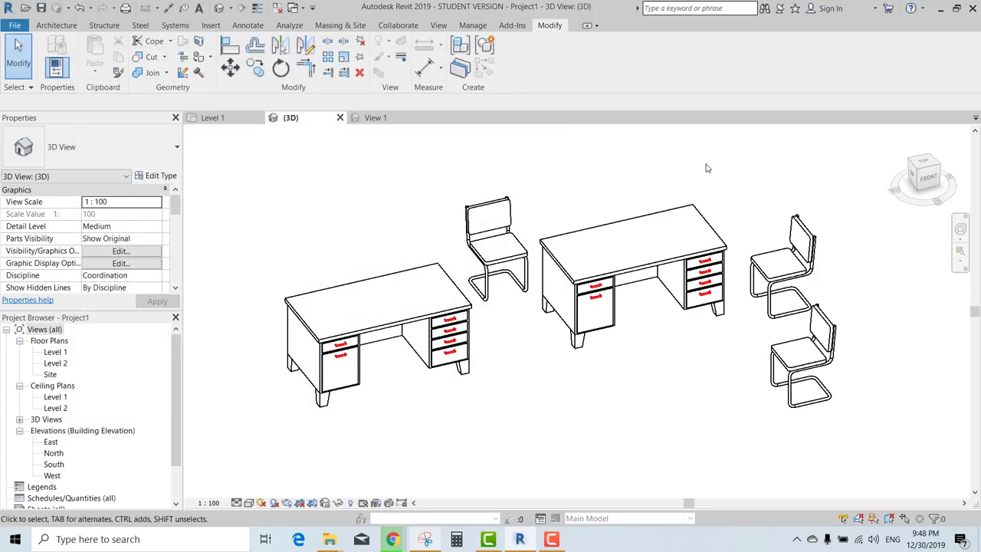